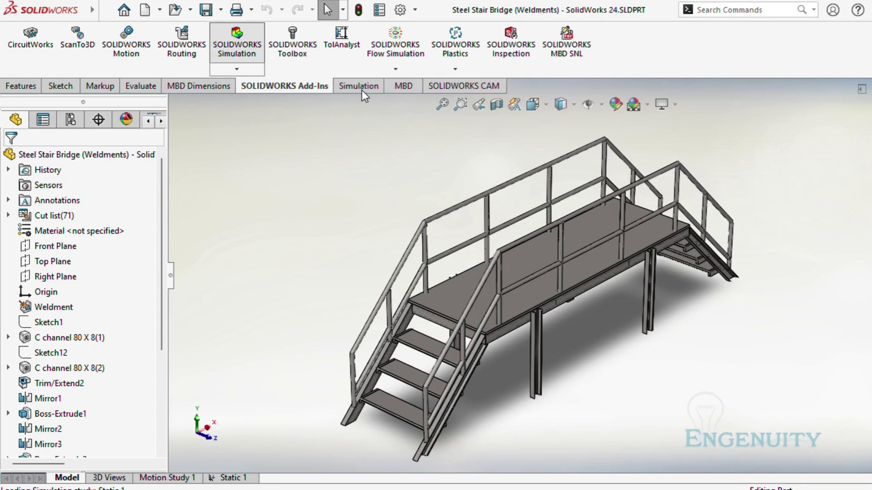
Step: Create a new static simulation study named "stair bridge"
left_click(361, 87)
left_click(23, 55)
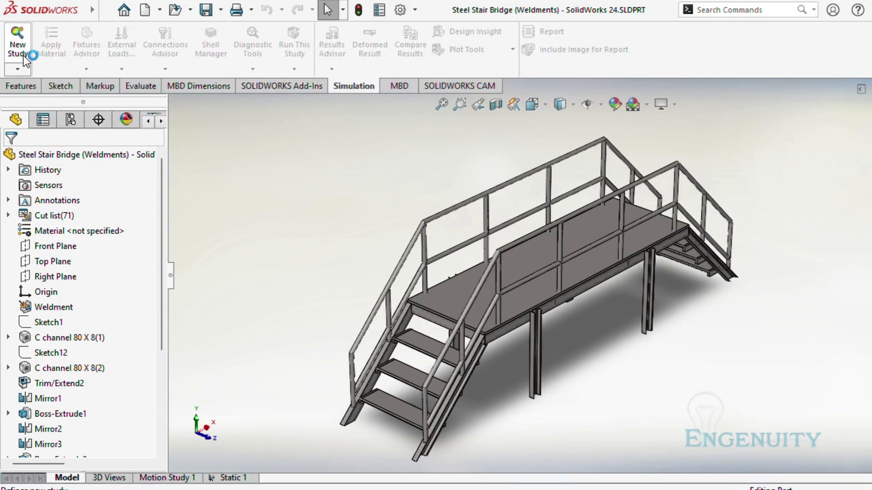
left_click_drag(64, 251, 23, 249)
type("s")
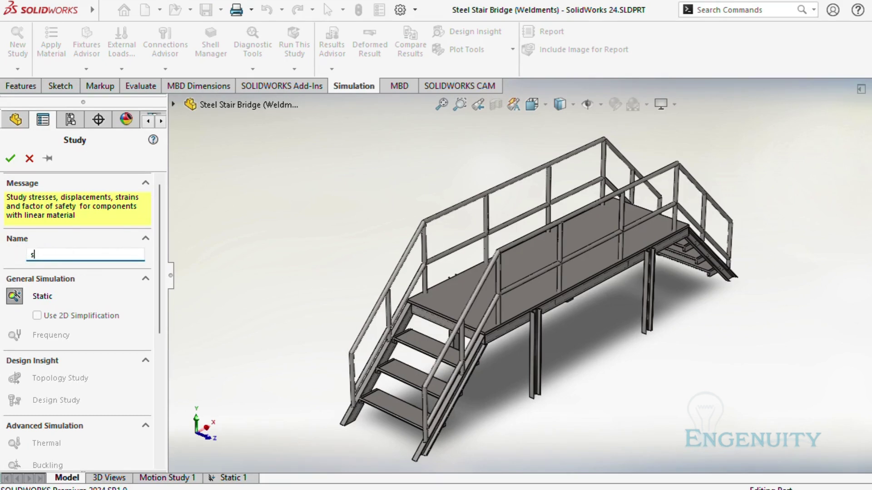
type("tair bridge")
left_click(10, 158)
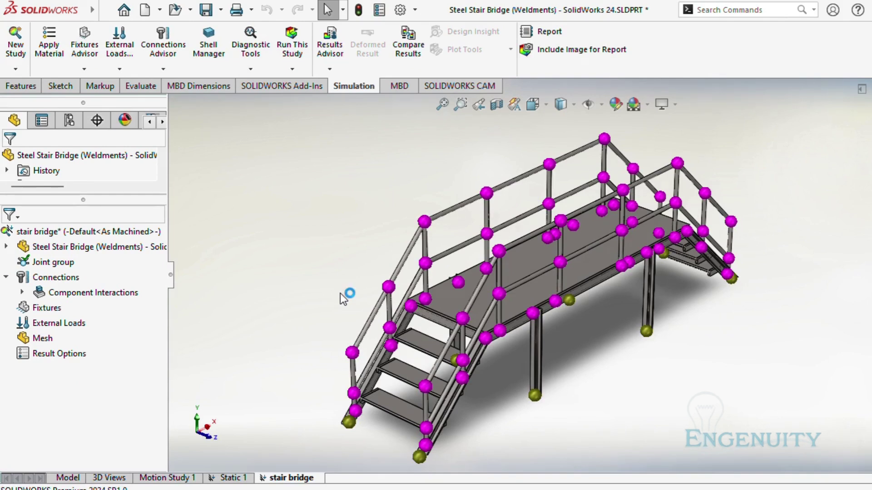
Step: Apply Alloy Steel to all bodies of the stair bridge in the study
right_click(102, 243)
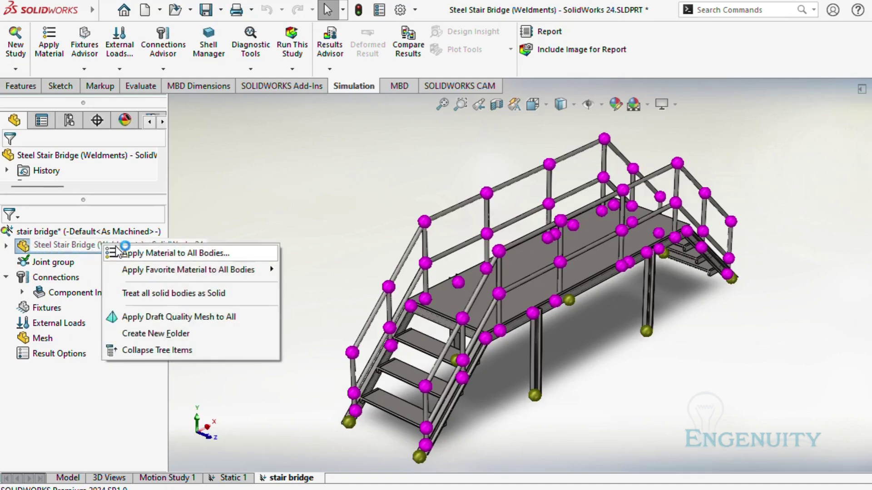
left_click(117, 252)
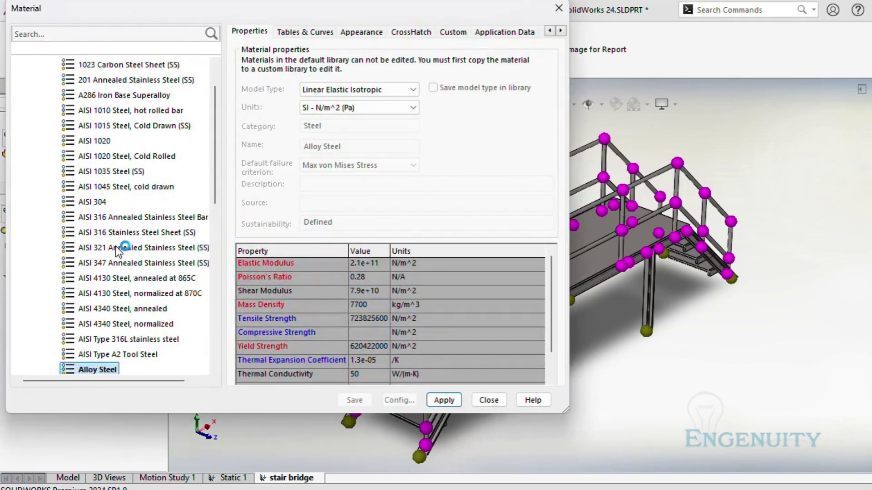
scroll(119, 252, "down", 1)
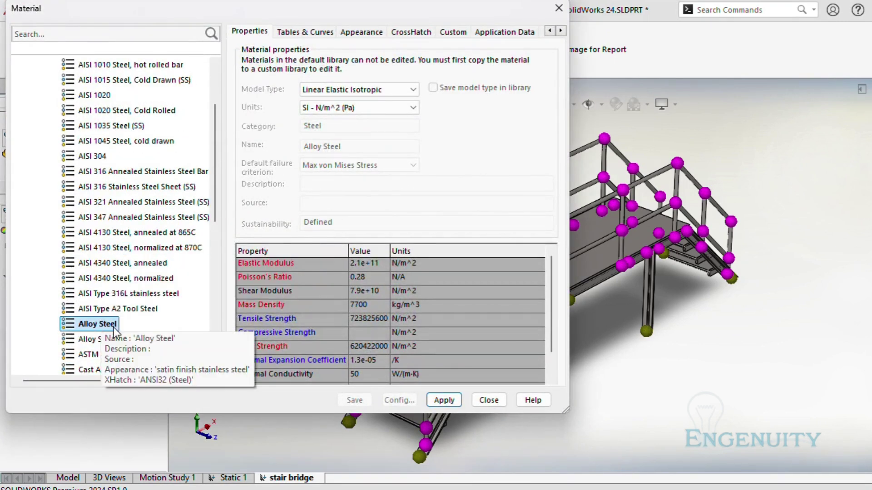
left_click(443, 400)
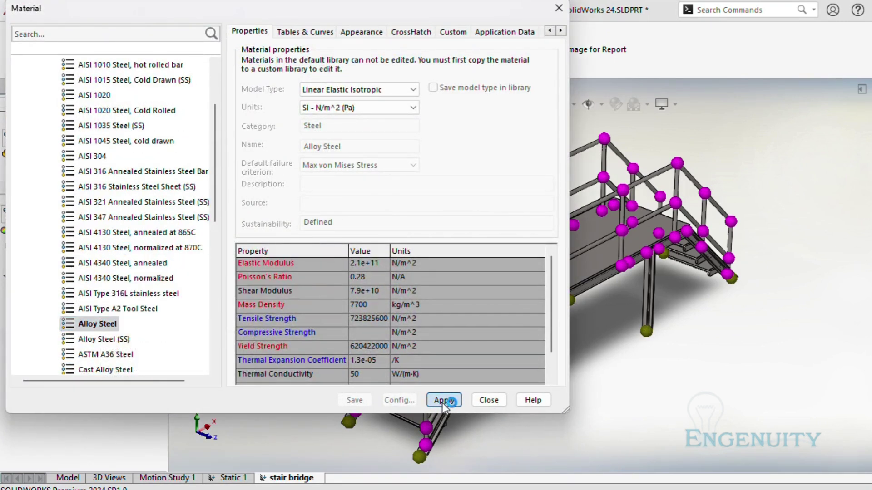
left_click(475, 402)
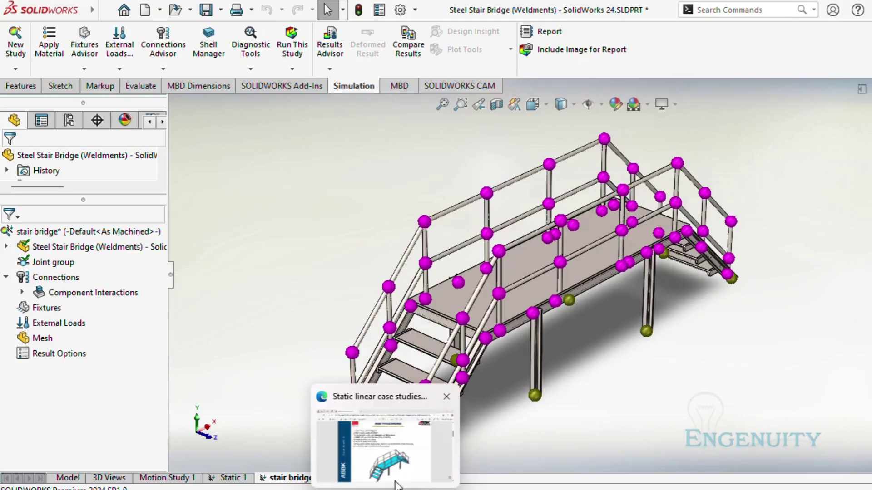
Step: Consult Case Study 2 in the case studies PDF, and exclude the bridge's deck plate (SolidBody 23) from the analysis in SOLIDWORKS
left_click(402, 452)
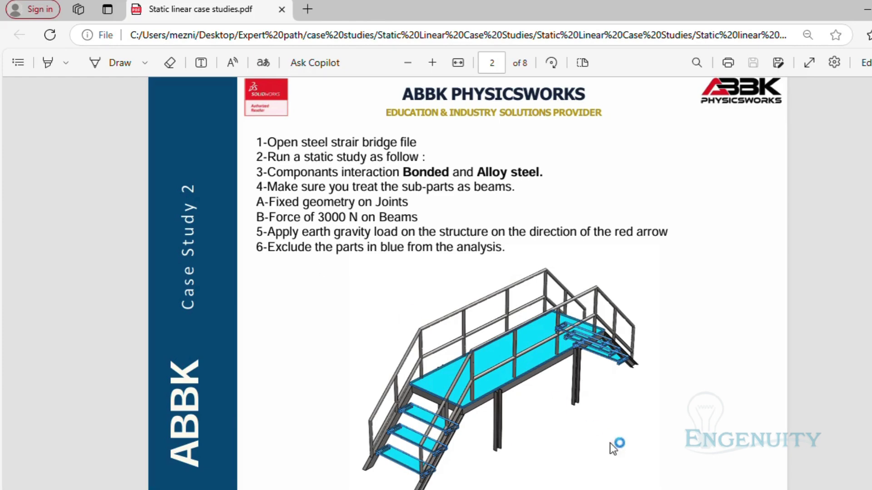
left_click(626, 448)
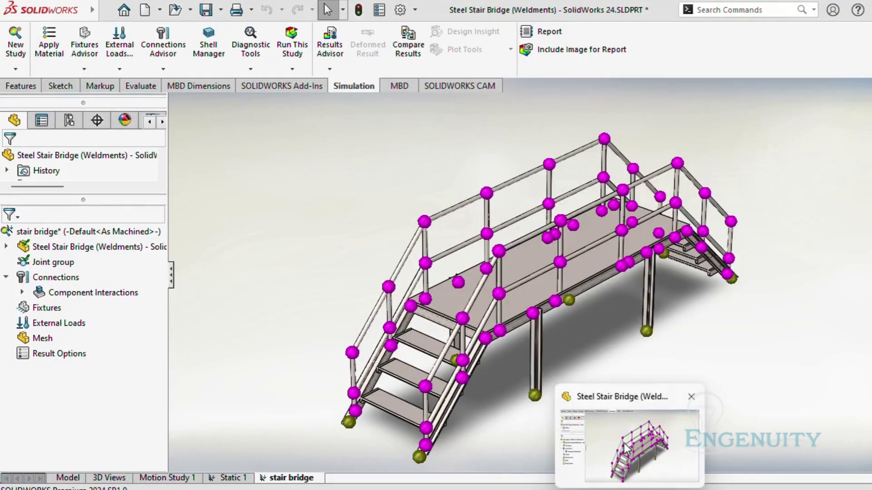
left_click(450, 309)
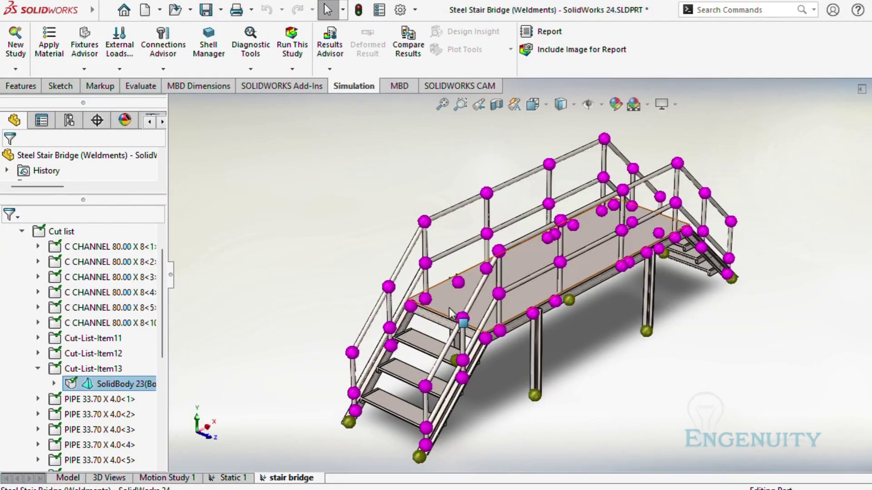
right_click(91, 381)
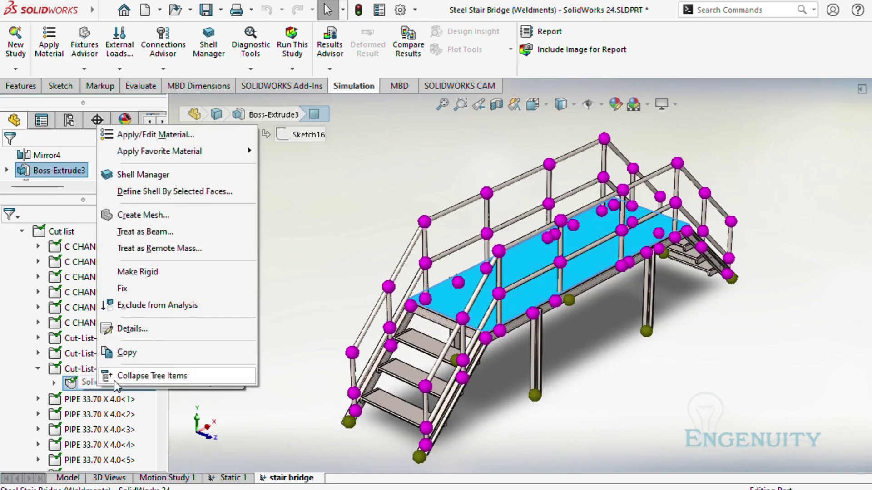
left_click(165, 306)
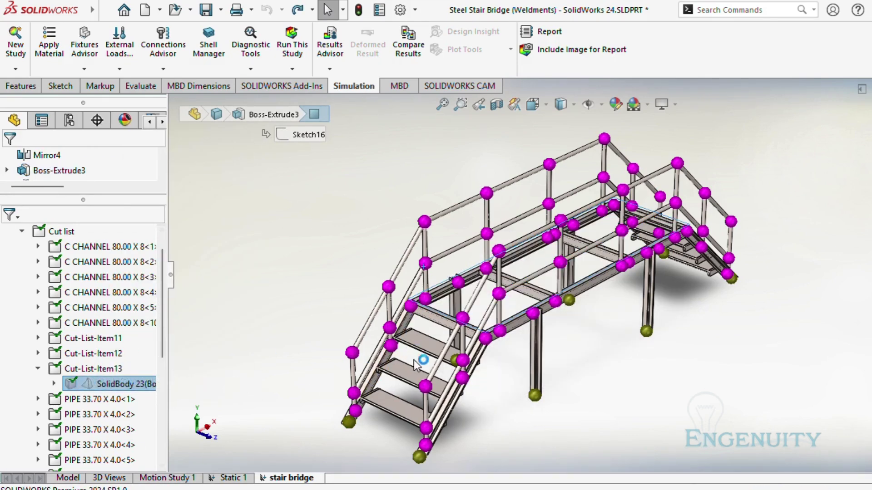
Step: Exclude the three treads of the front stair flight, SolidBody 18, 6 and 60, from the analysis
left_click(421, 350)
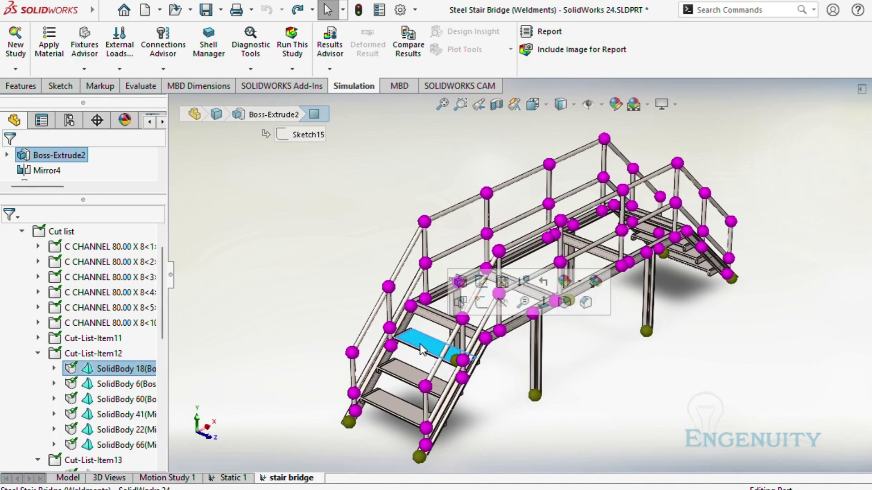
right_click(97, 368)
left_click(157, 292)
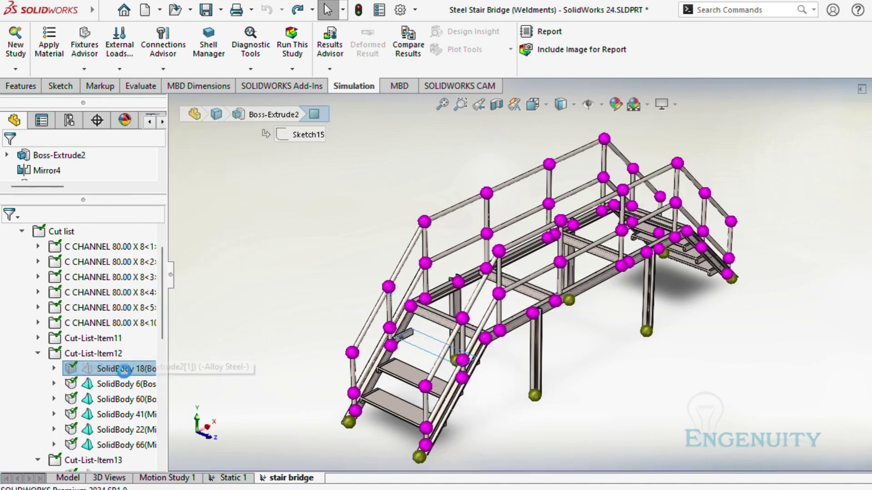
right_click(102, 385)
left_click(150, 307)
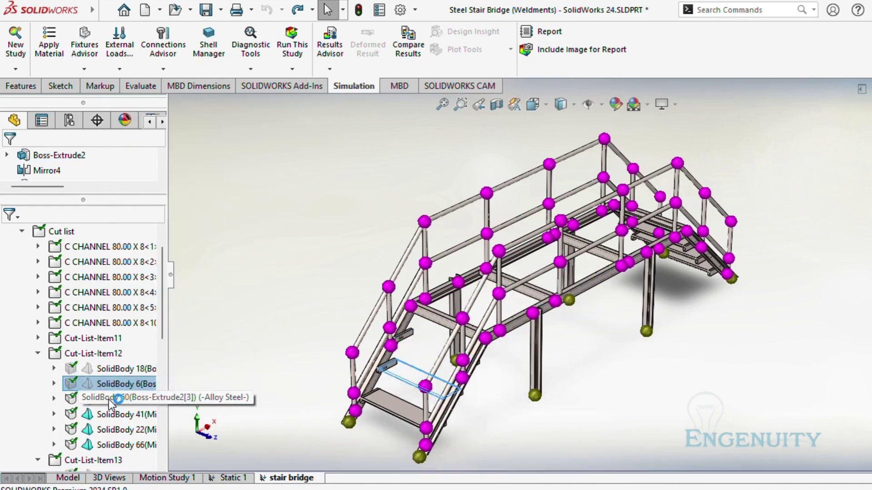
right_click(107, 399)
left_click(154, 317)
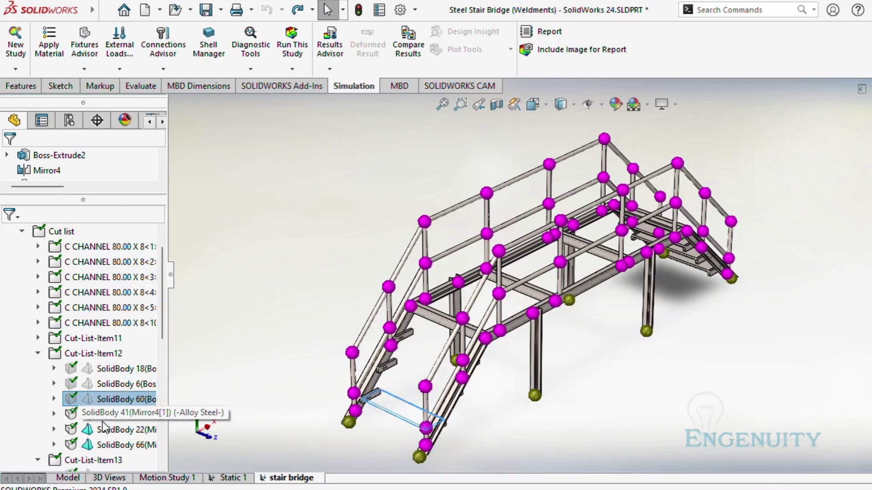
Step: Exclude the three mirrored treads of the far stair flight, SolidBody 41, 22 and 66, from the analysis
right_click(100, 412)
left_click(122, 336)
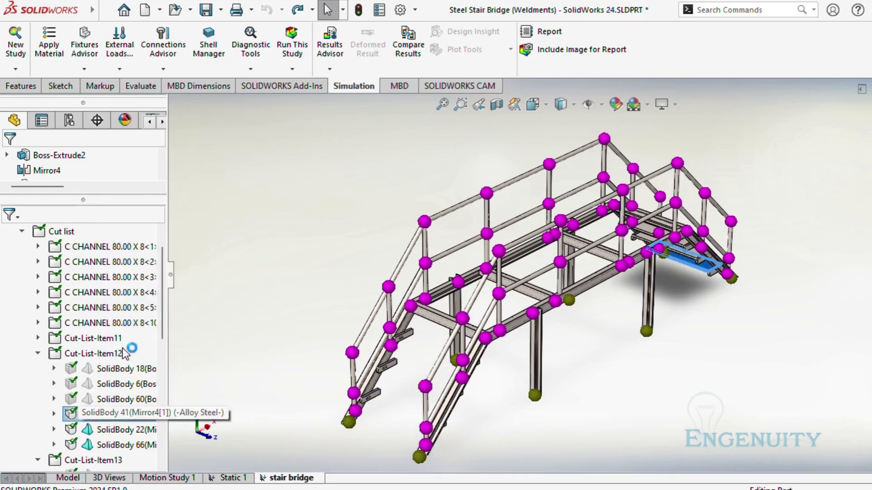
right_click(101, 435)
left_click(134, 354)
right_click(116, 446)
left_click(155, 361)
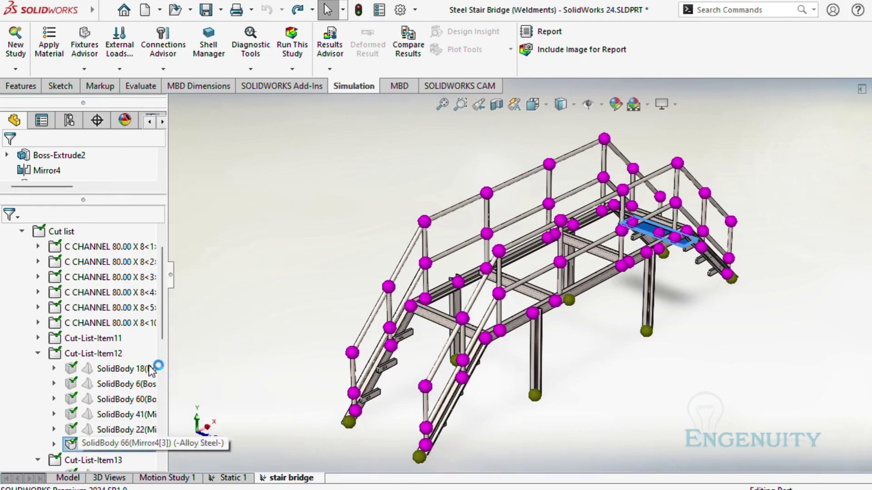
Step: Exclude the first three tread brackets in Cut-List-Item11, SolidBody 30, 37 and 48, from the analysis
left_click(373, 398)
right_click(116, 290)
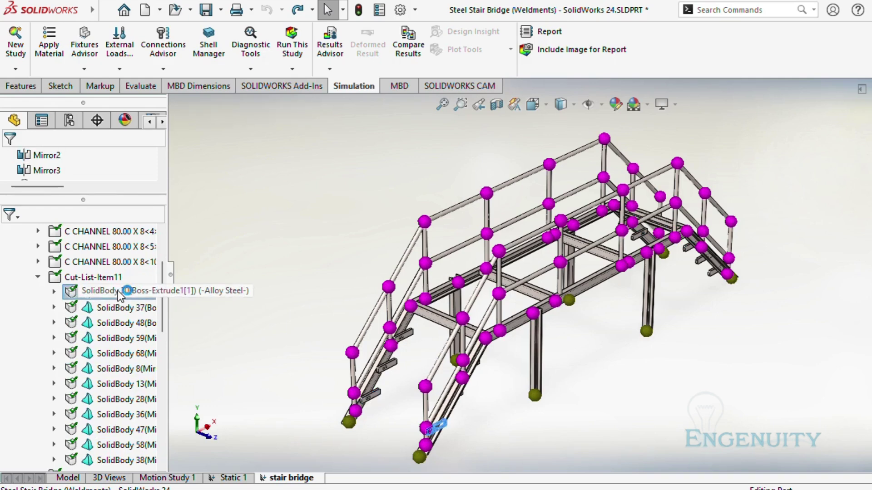
left_click(156, 208)
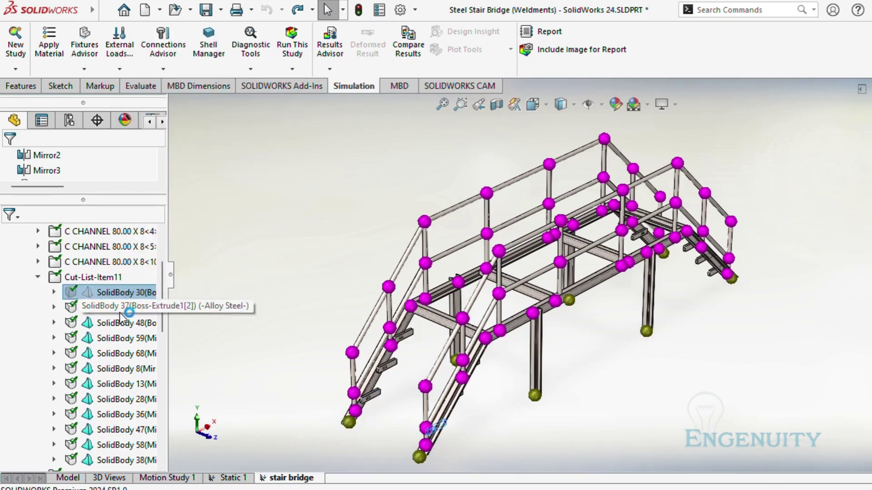
right_click(119, 312)
left_click(181, 231)
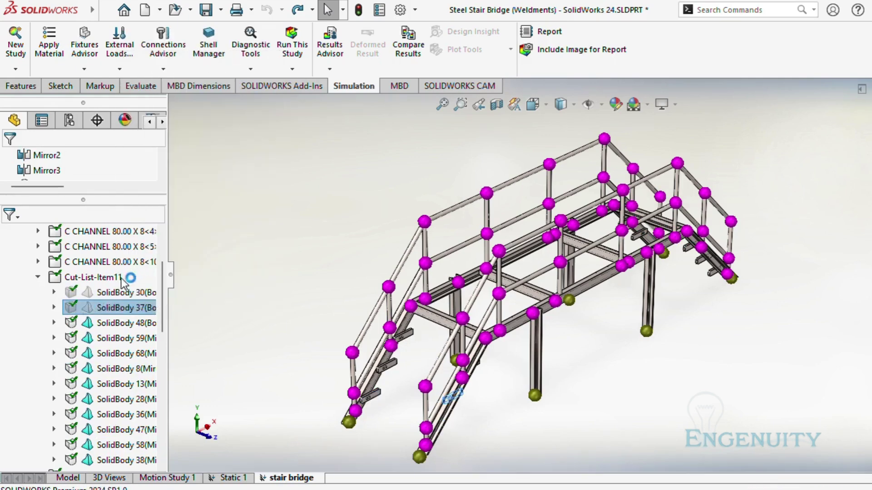
right_click(100, 323)
left_click(175, 238)
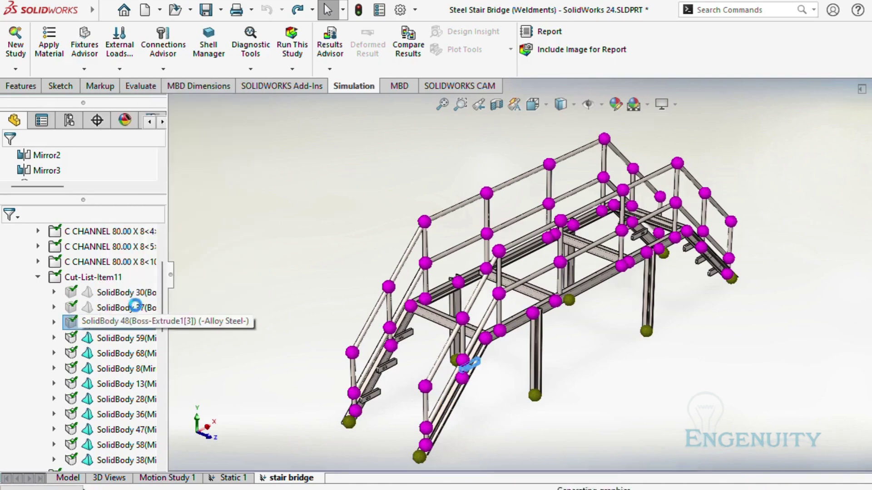
Step: Exclude the remaining mirrored tread brackets in Cut-List-Item11 from the analysis, starting with SolidBody 59, 68 and 8, and collapse the cut list
right_click(90, 338)
left_click(137, 267)
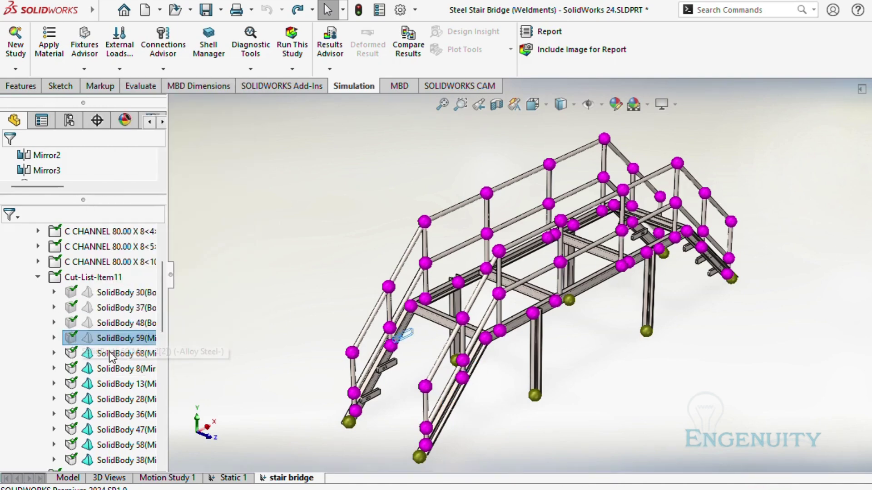
right_click(108, 352)
left_click(152, 272)
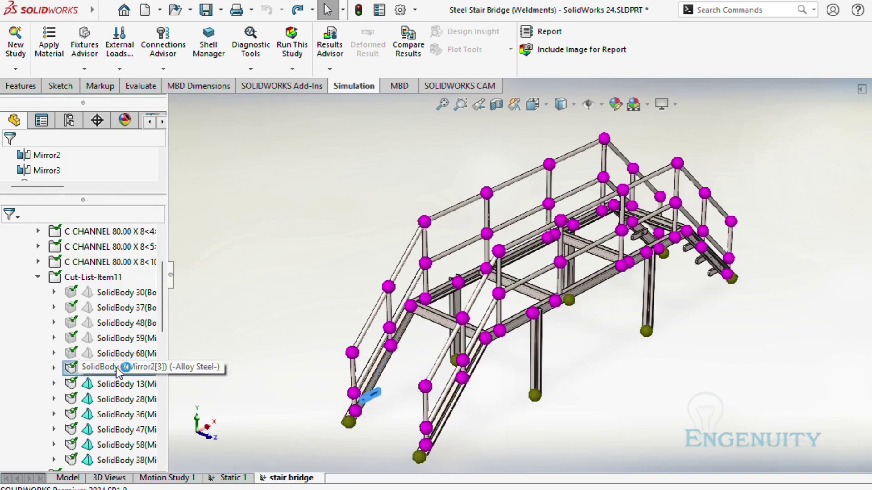
right_click(122, 368)
left_click(137, 282)
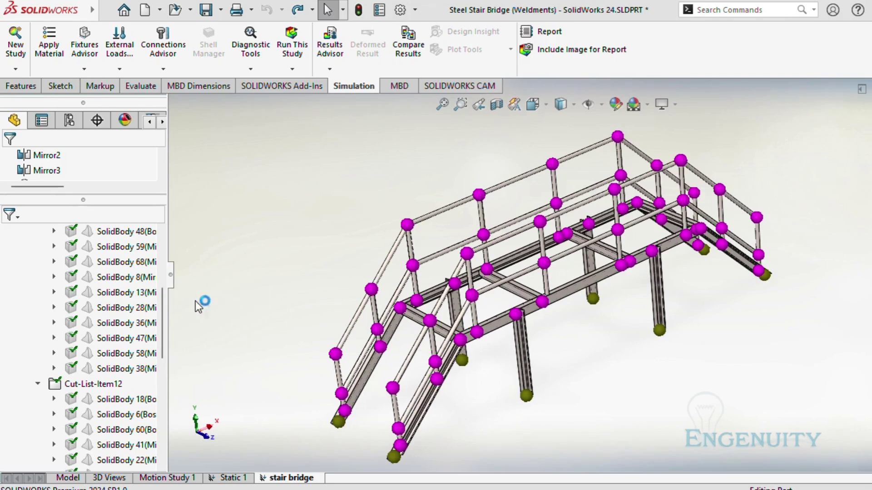
scroll(117, 312, "up", 5)
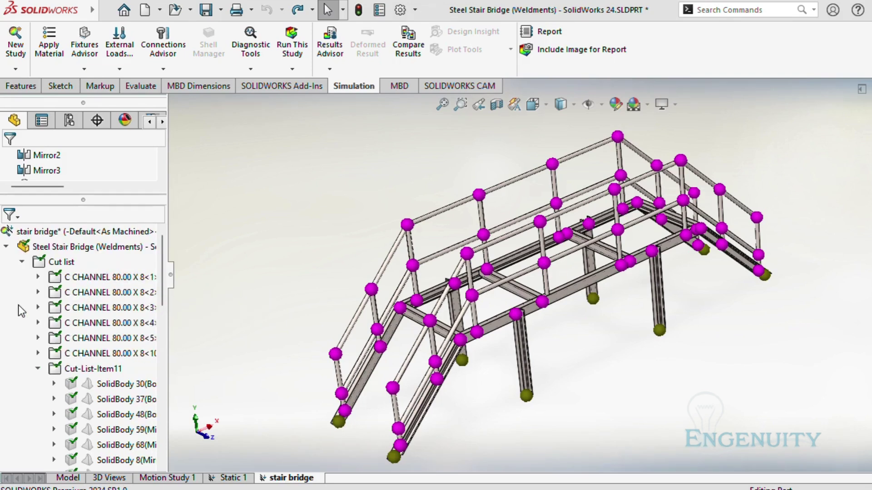
left_click(22, 263)
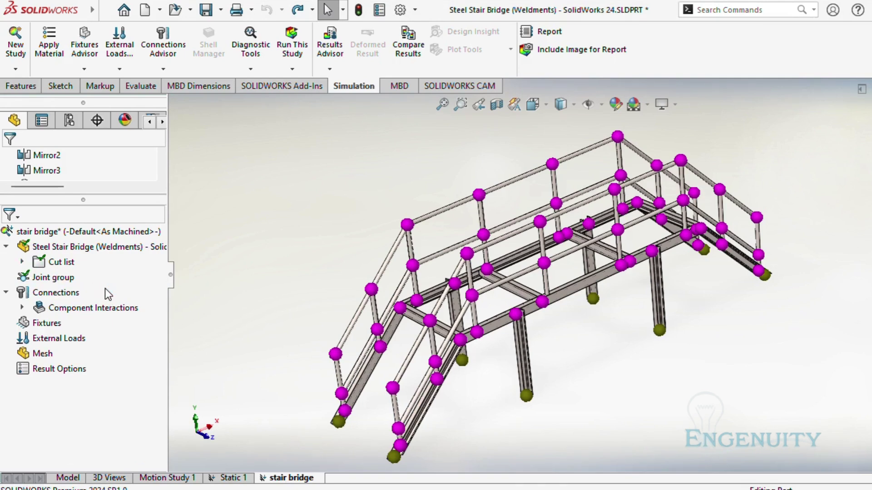
Step: Try to define a Bonded component interaction with Global Interaction enabled for the whole bridge
right_click(72, 304)
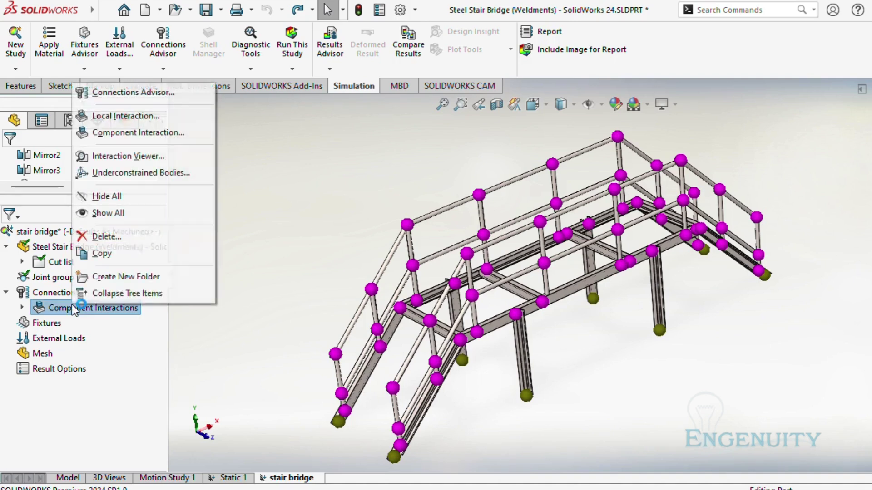
left_click(167, 135)
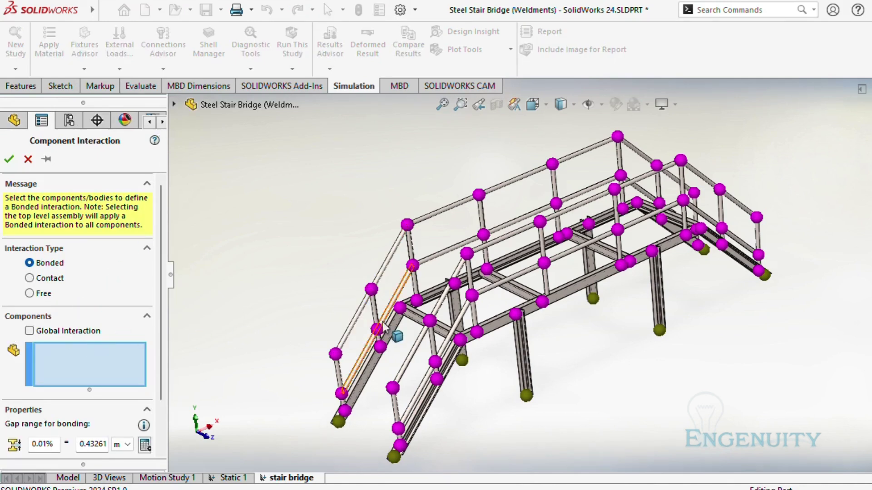
left_click(418, 318)
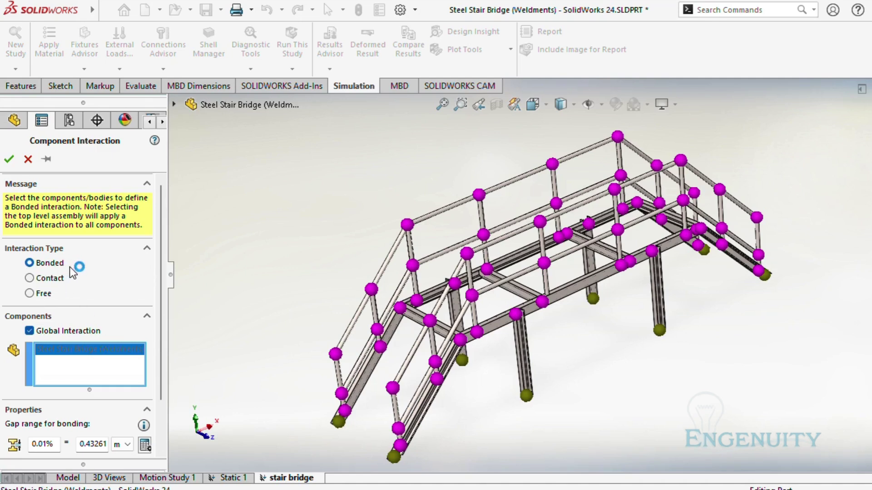
left_click(9, 160)
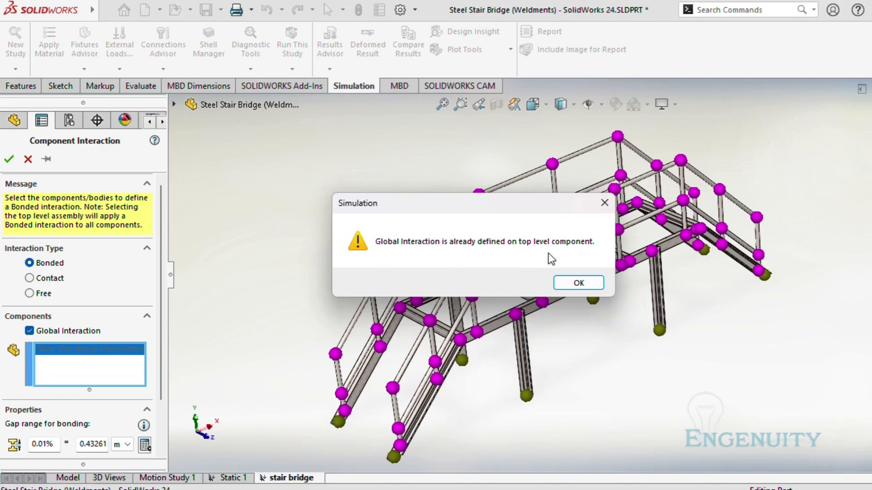
left_click(586, 281)
left_click(578, 283)
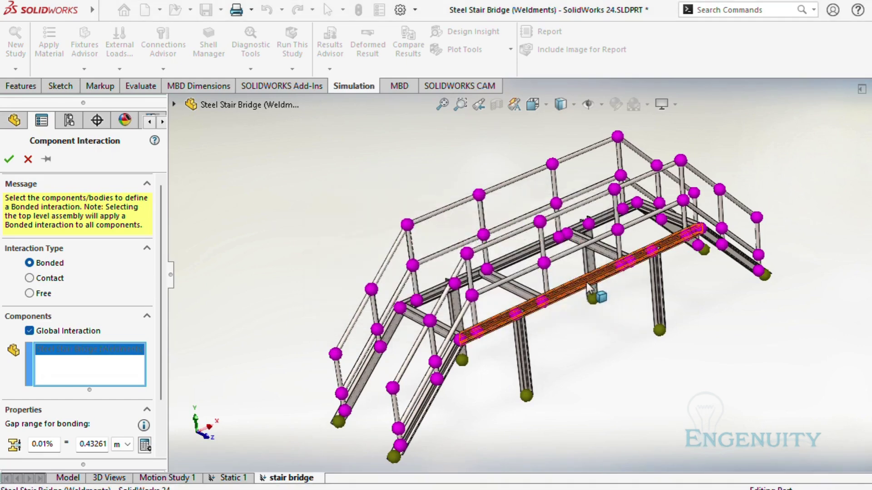
left_click(26, 160)
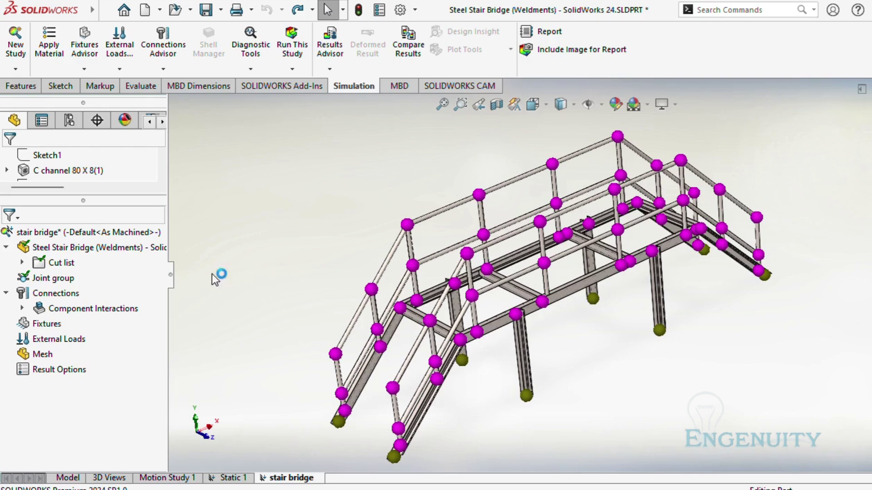
Step: Check the beam or solid treatment options of SolidBody 25 in the first C channel folder, and collapse the cut list
left_click(22, 263)
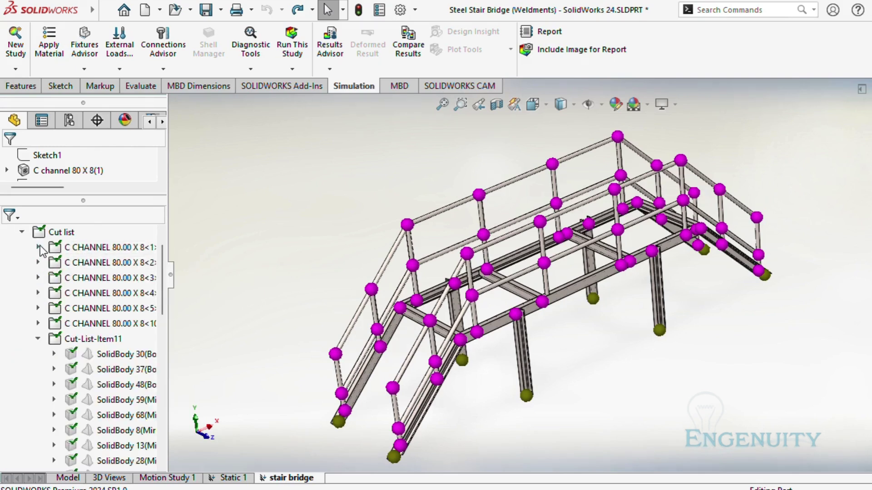
left_click(39, 247)
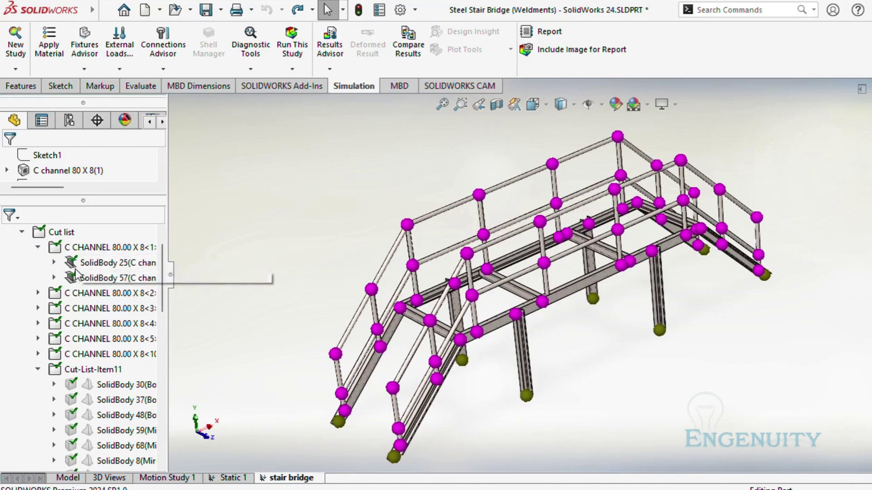
right_click(77, 263)
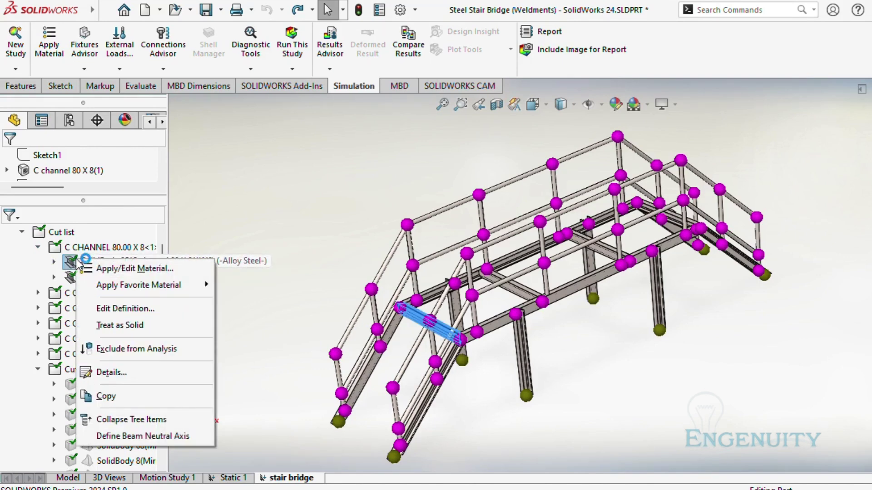
left_click(98, 327)
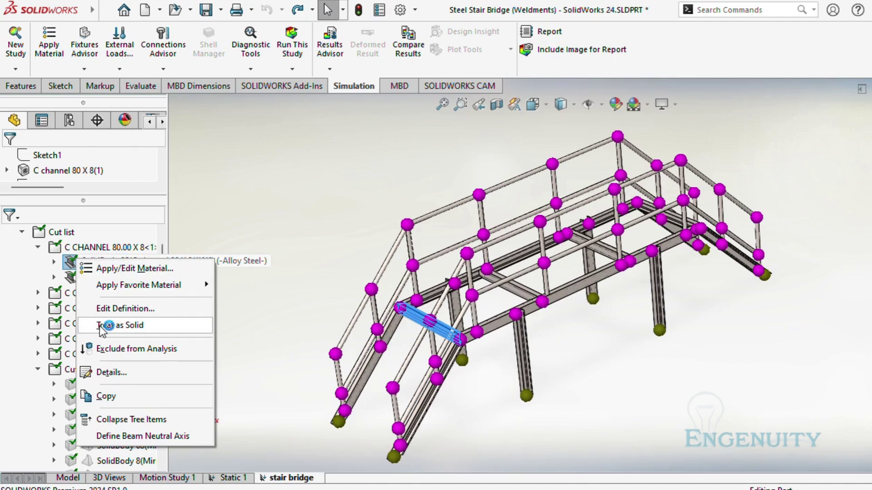
left_click(147, 326)
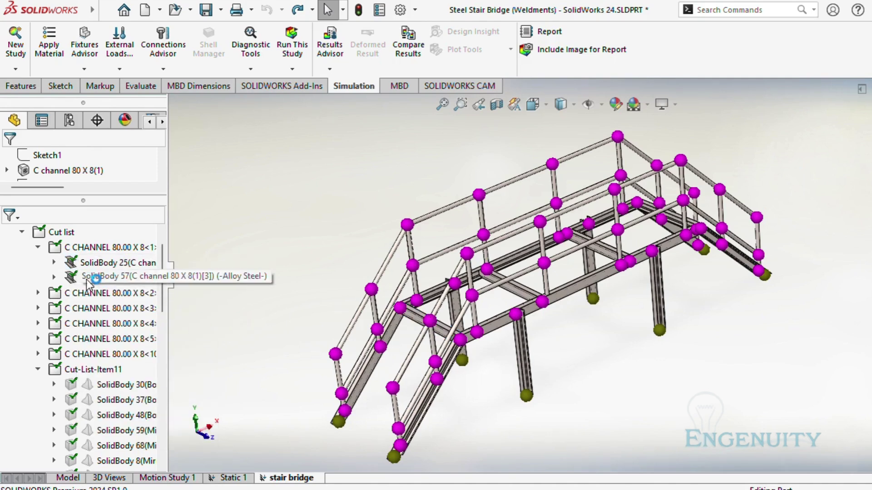
left_click(22, 232)
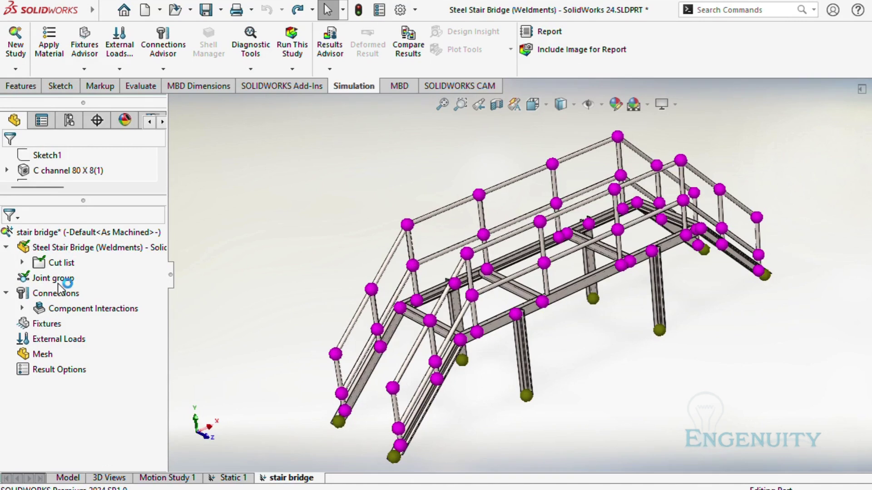
Step: Start a Fixed Geometry fixture and select the two foot joints of the near stair flight
right_click(51, 321)
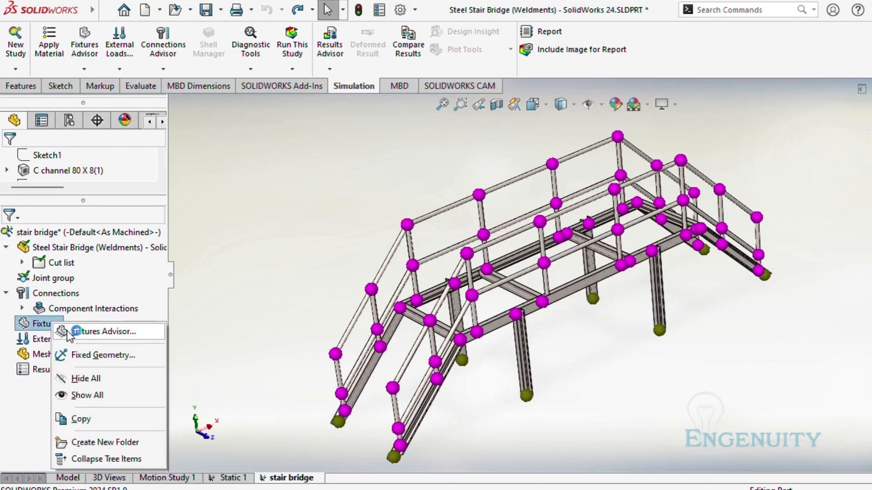
left_click(77, 355)
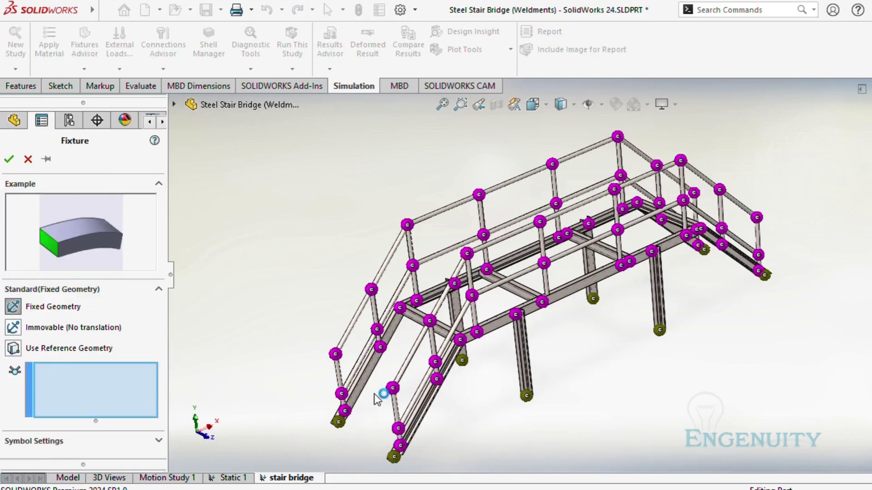
scroll(363, 424, "up", 1)
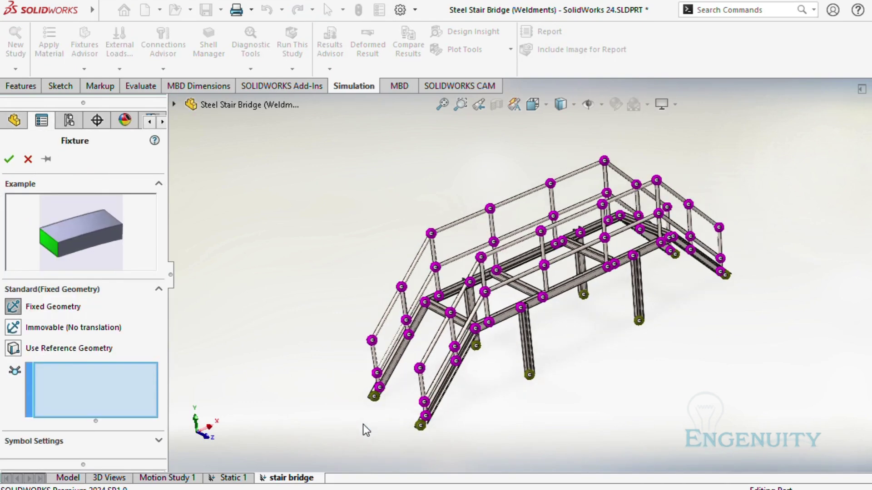
left_click(422, 426)
left_click(376, 398)
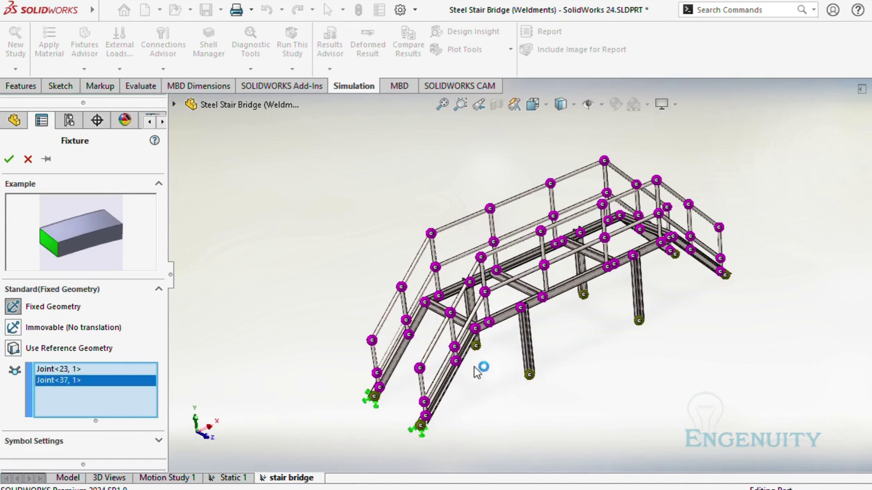
Step: Add the base joints of the four support legs and the two far stair foot joints, and apply the Fixed Geometry fixture
left_click(476, 346)
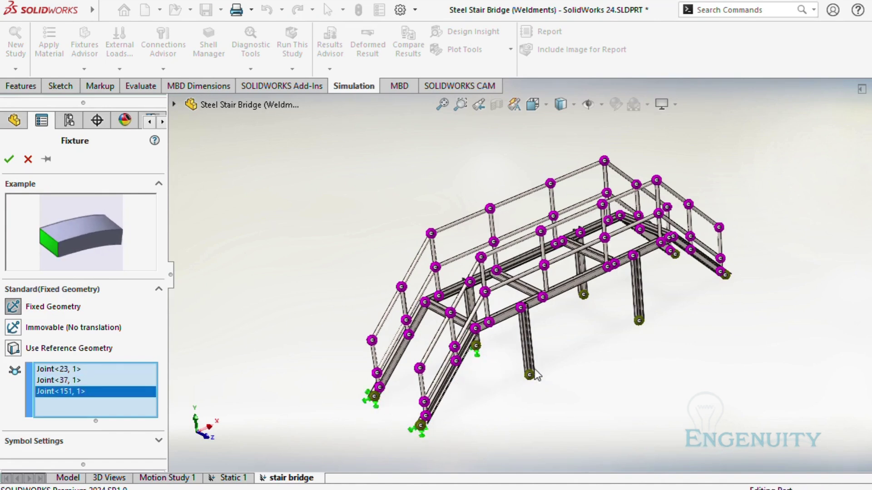
left_click(583, 294)
left_click(530, 376)
left_click(639, 320)
left_click(675, 255)
left_click(677, 254)
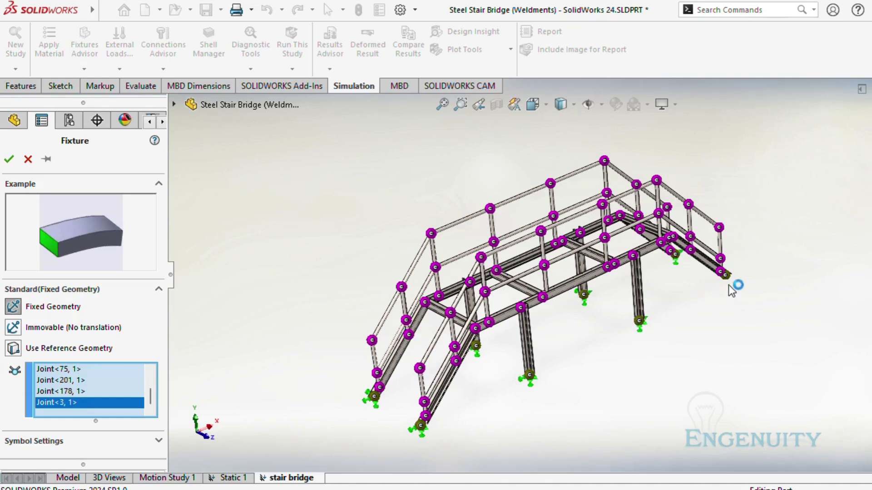
left_click(727, 276)
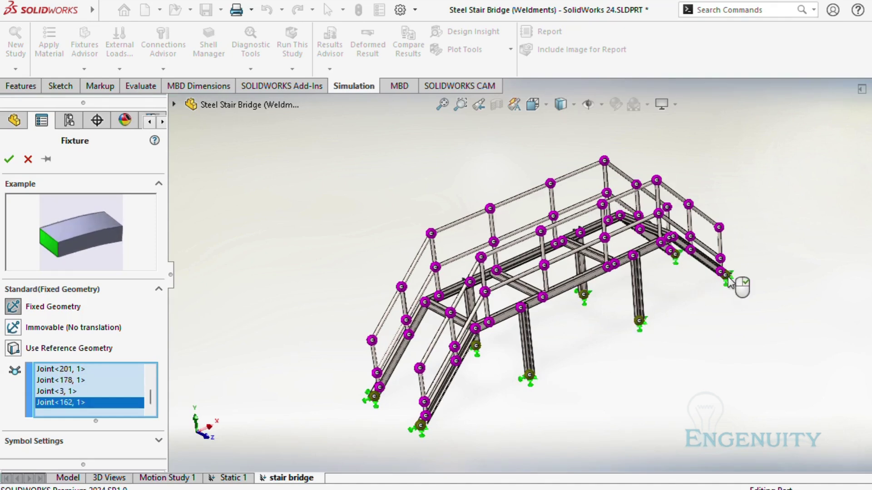
left_click(9, 158)
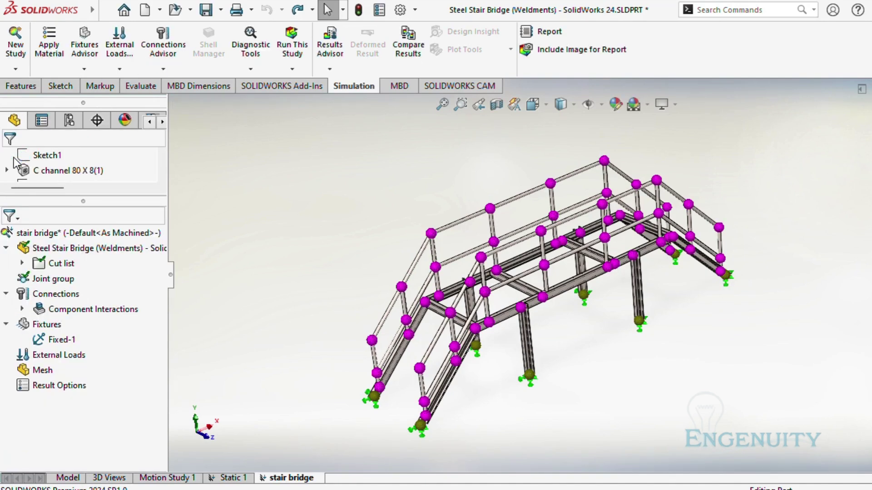
Step: Start a beam Force load and select the four C channel cross members between the platform's long side beams
right_click(61, 358)
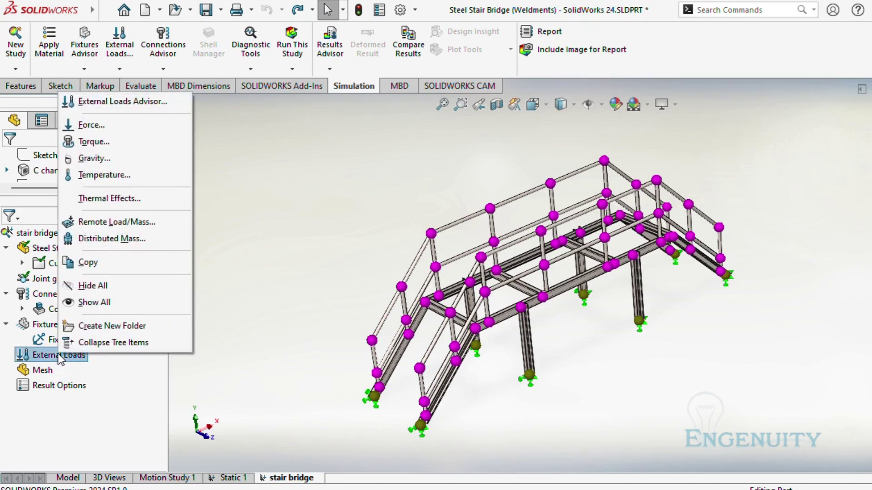
left_click(97, 128)
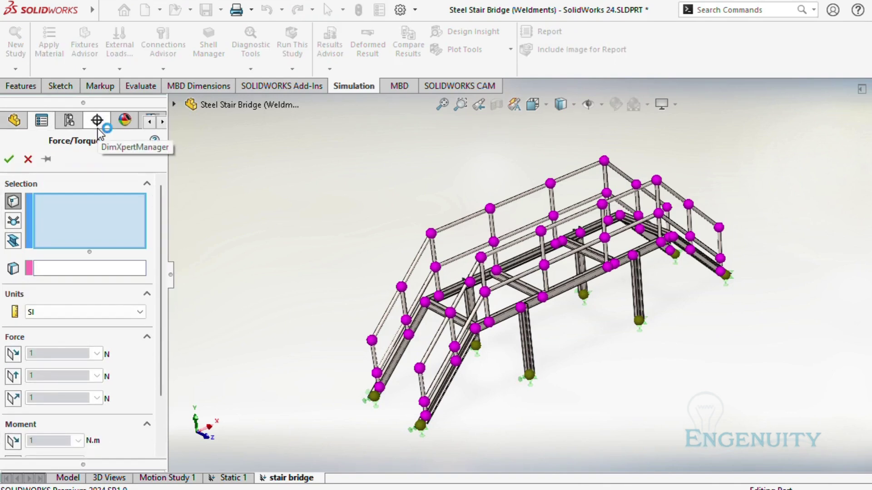
left_click(18, 239)
scroll(336, 281, "up", 1)
scroll(477, 299, "down", 1)
scroll(478, 304, "down", 1)
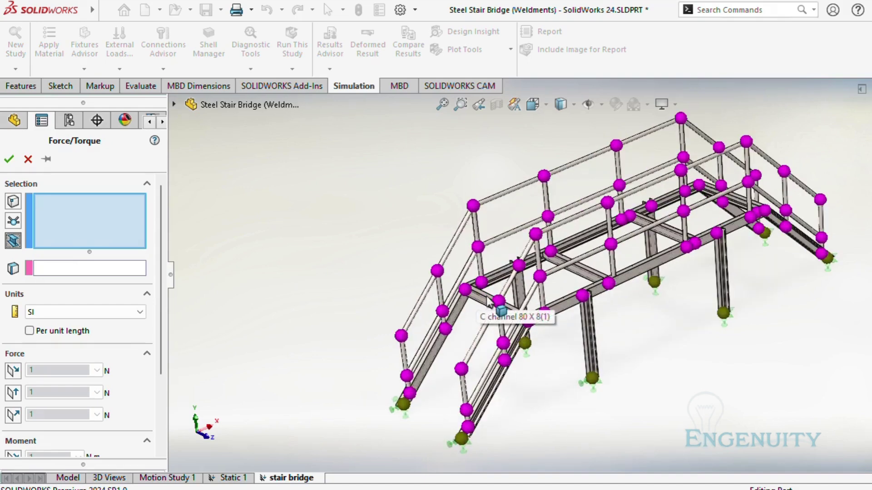
scroll(482, 305, "down", 1)
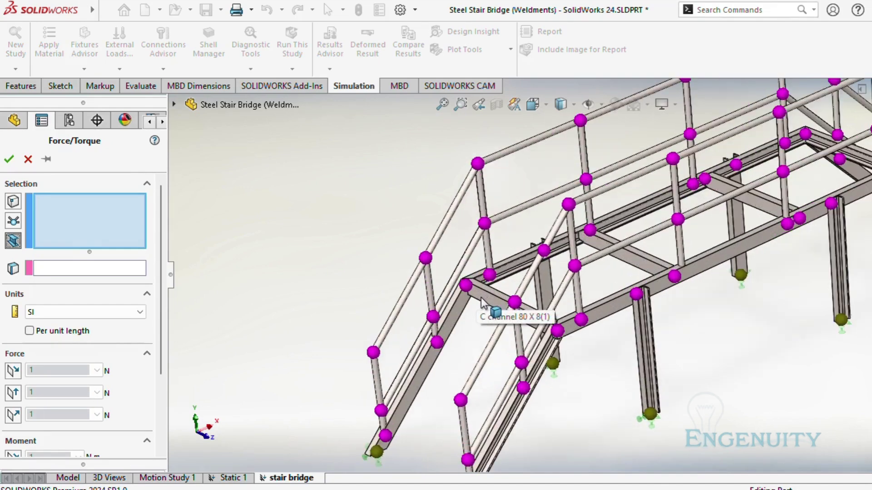
left_click(505, 299)
left_click(654, 268)
left_click(772, 209)
left_click(772, 208)
left_click(831, 145)
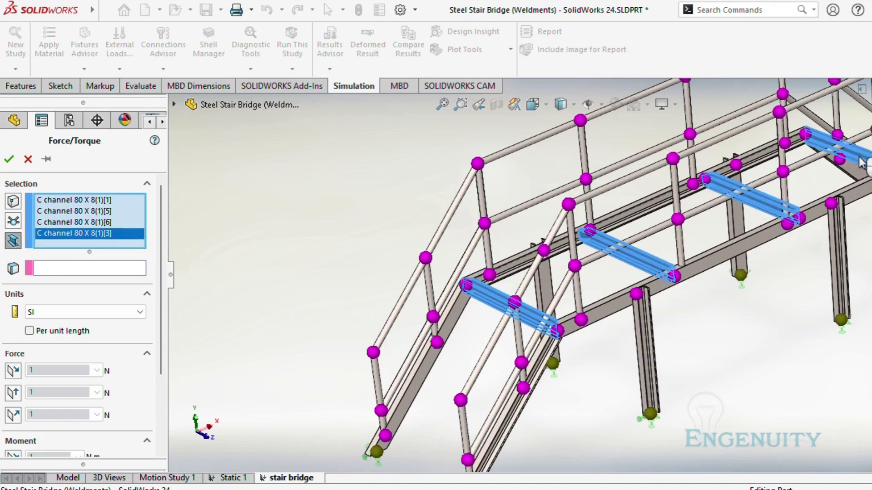
Step: Apply 3000 N to each selected beam along a vertical support leg edge, with the direction reversed to act downward
left_click(60, 269)
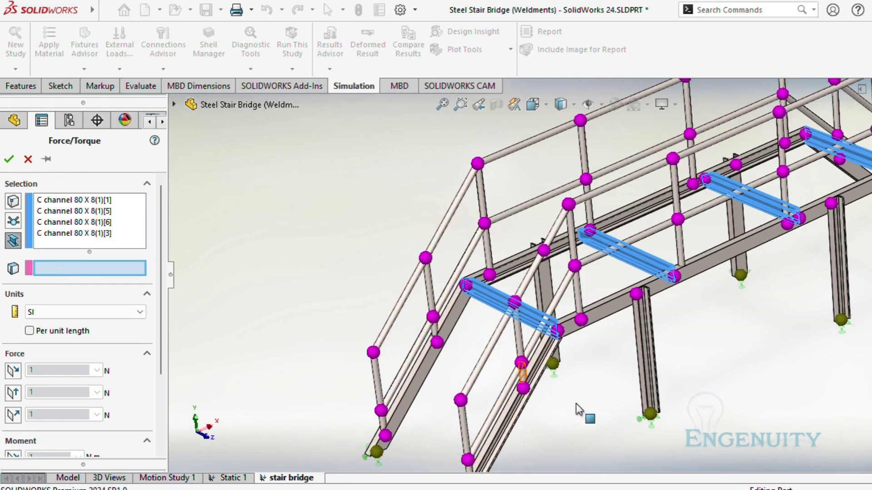
left_click(657, 372)
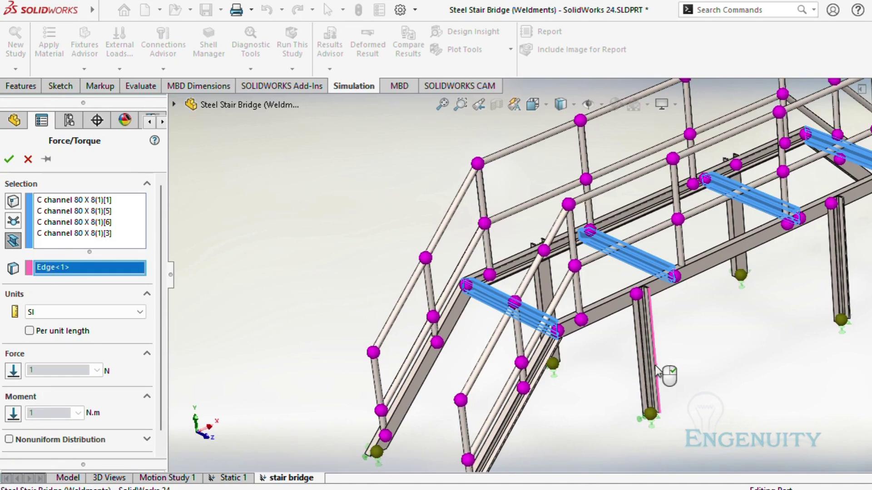
scroll(104, 363, "down", 1)
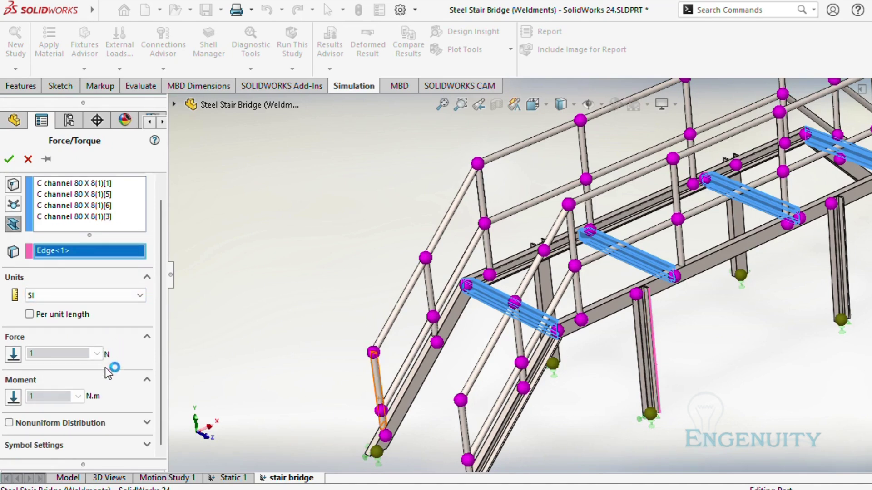
left_click(7, 353)
double_click(39, 352)
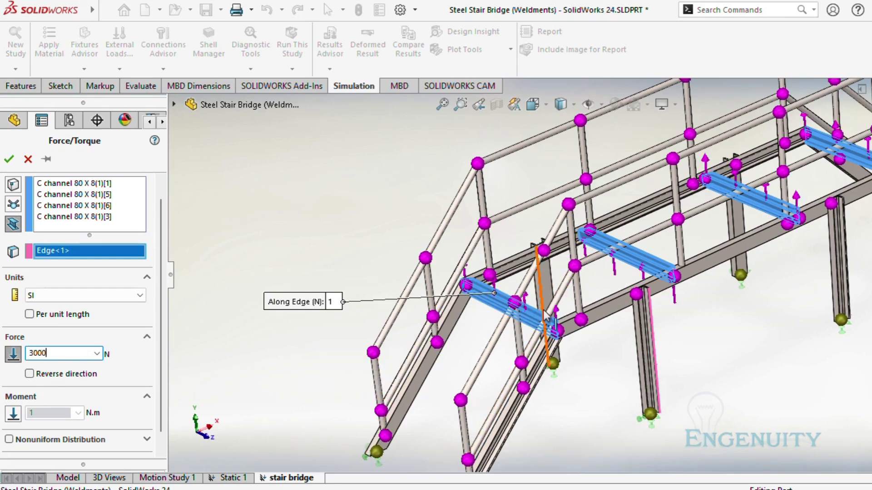
left_click(30, 374)
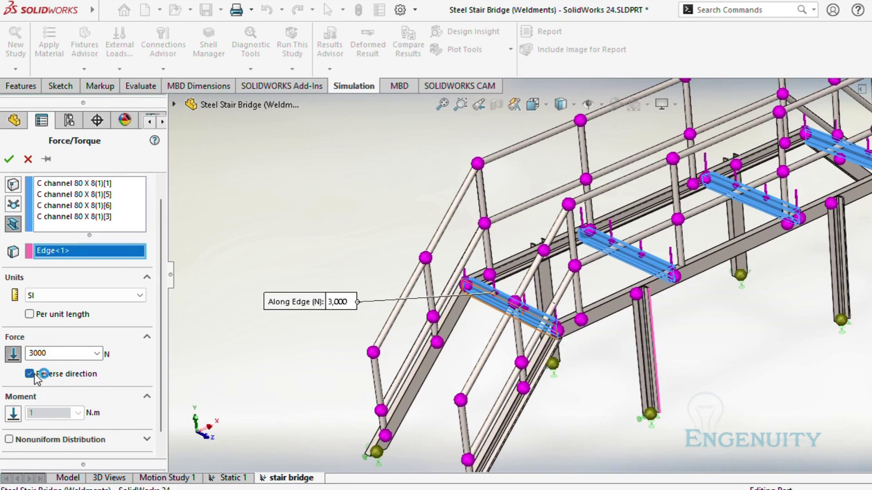
left_click(8, 159)
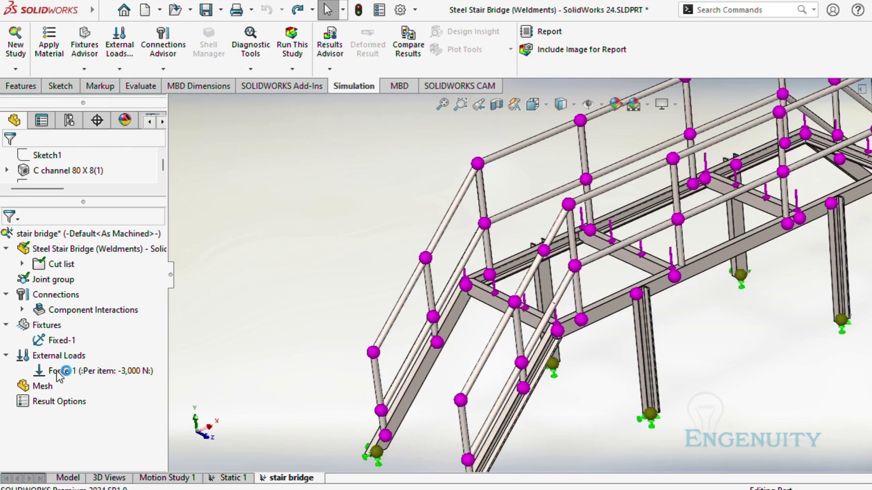
Step: Add a gravity load of 9.81 m/s^2 normal to the Top Plane, acting in the reversed direction
right_click(47, 358)
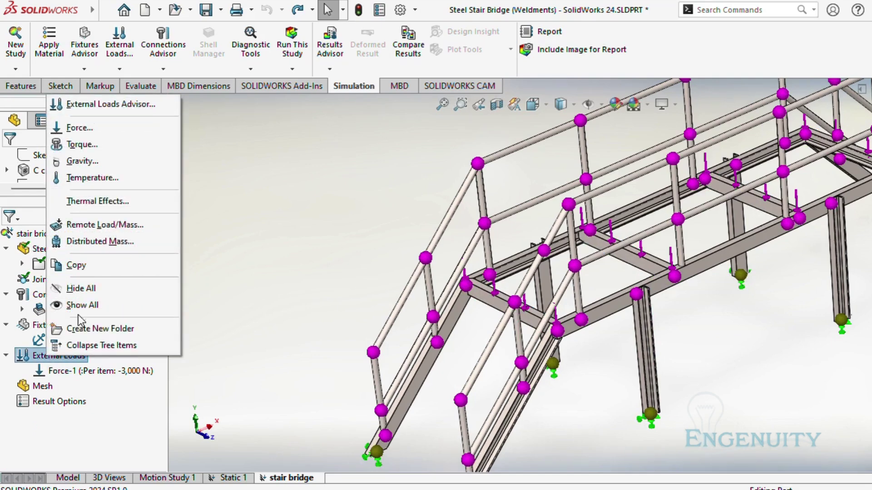
left_click(89, 165)
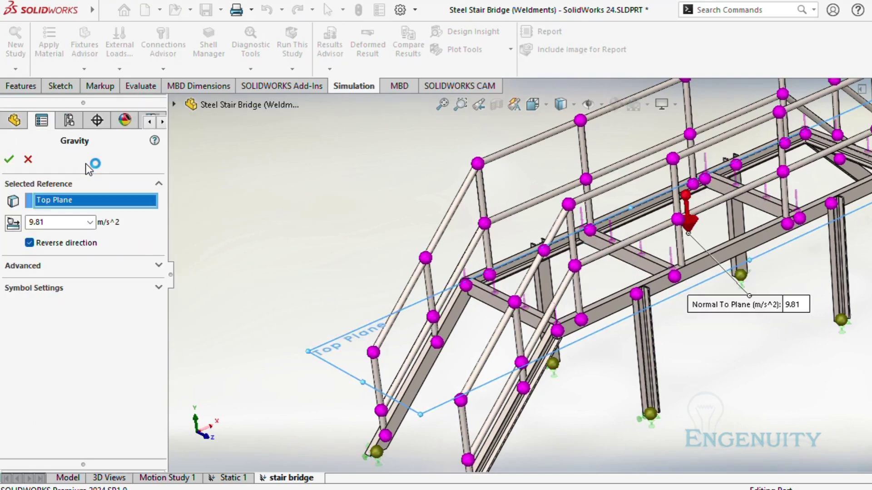
left_click(15, 160)
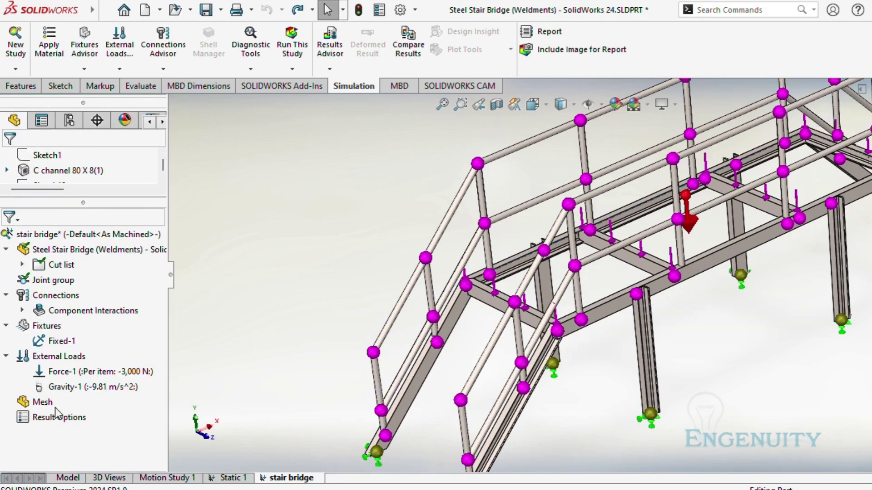
Step: Create the mesh, run the stair bridge study and view the deformed stress plot from the side
right_click(46, 401)
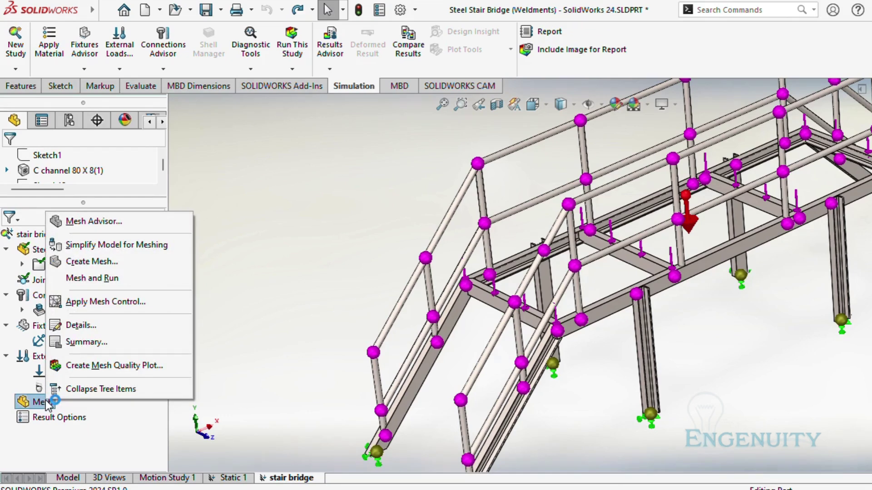
left_click(107, 262)
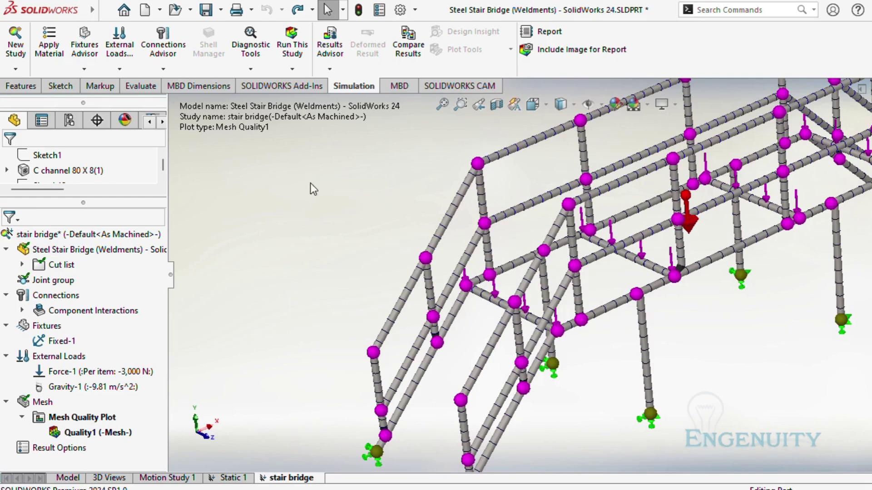
left_click(292, 41)
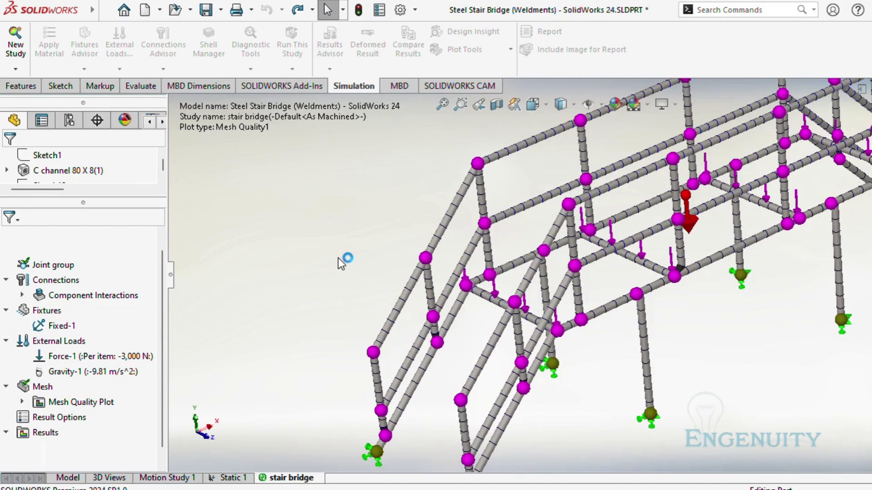
middle_click_drag(338, 259, 393, 306)
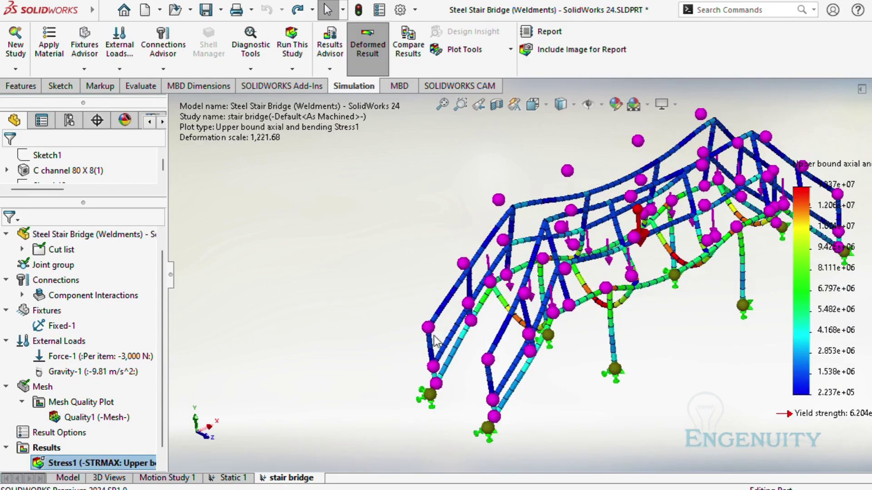
middle_click_drag(590, 418, 558, 391)
Step: Switch to Static linear case studies.pdf in Edge and read the Case Study 2 questions on stress and displacement
mouse_move(386, 486)
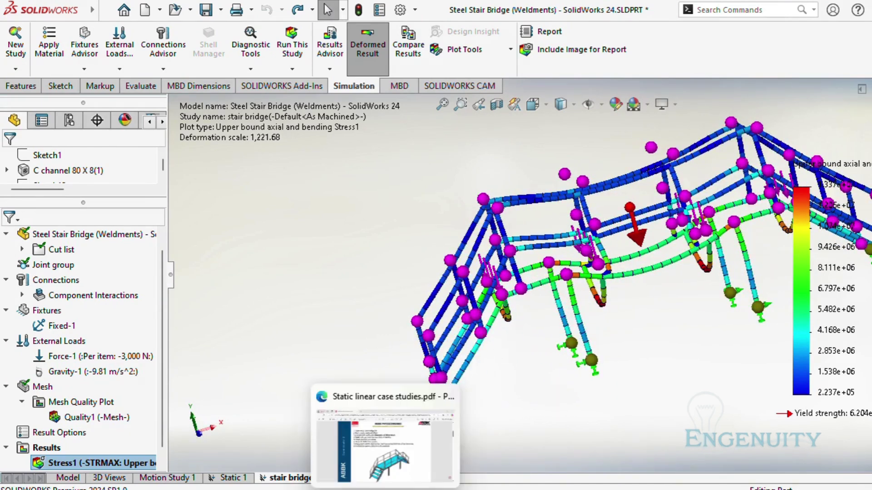
left_click(383, 463)
scroll(456, 271, "down", 10)
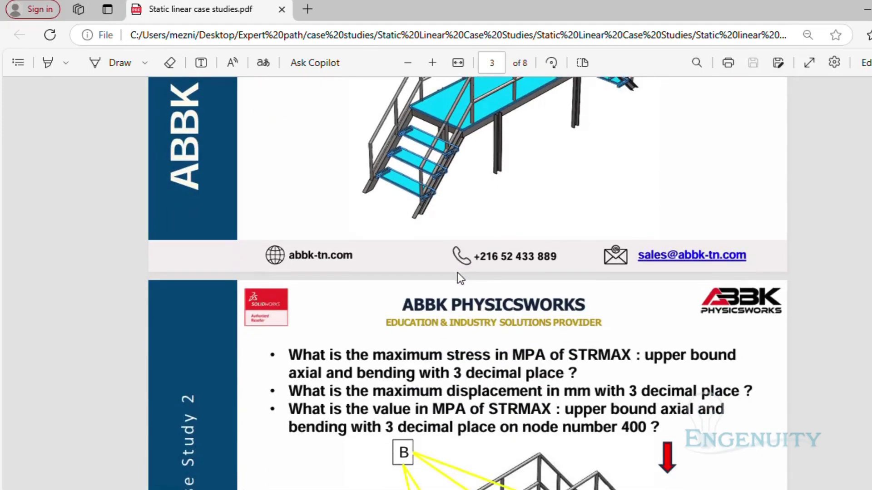
scroll(457, 275, "down", 1)
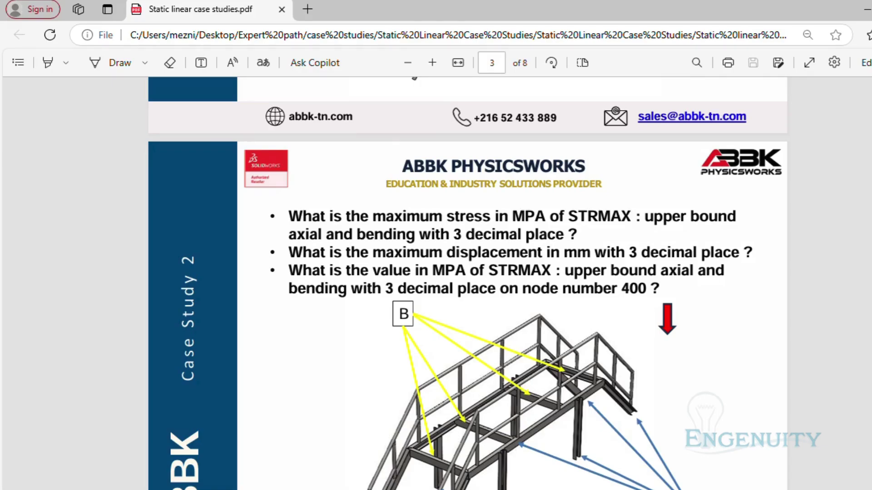
Step: Return to SOLIDWORKS and define the stress plot in N/mm^2 (MPa) with the Upper bound axial and bending component
left_click(625, 443)
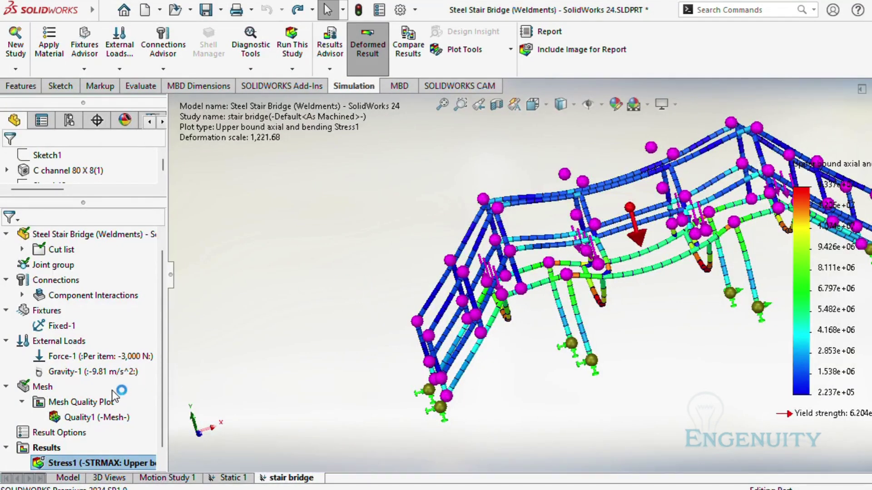
scroll(100, 422, "down", 1)
right_click(92, 447)
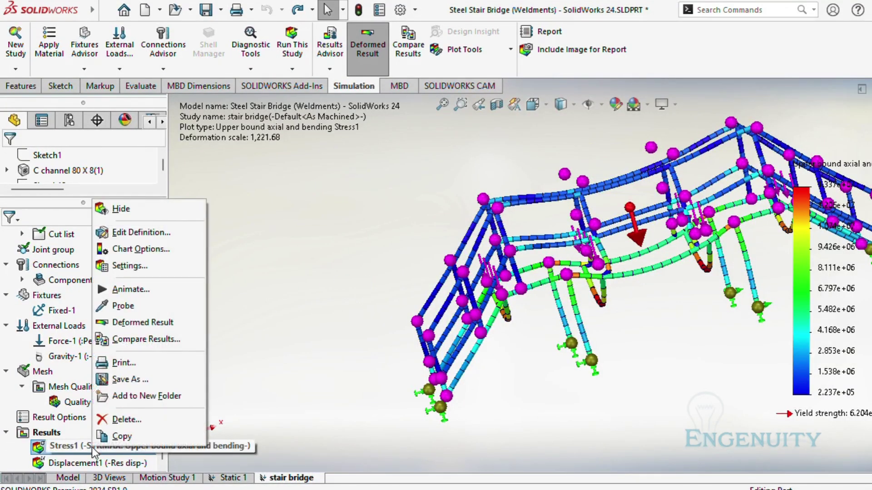
left_click(127, 250)
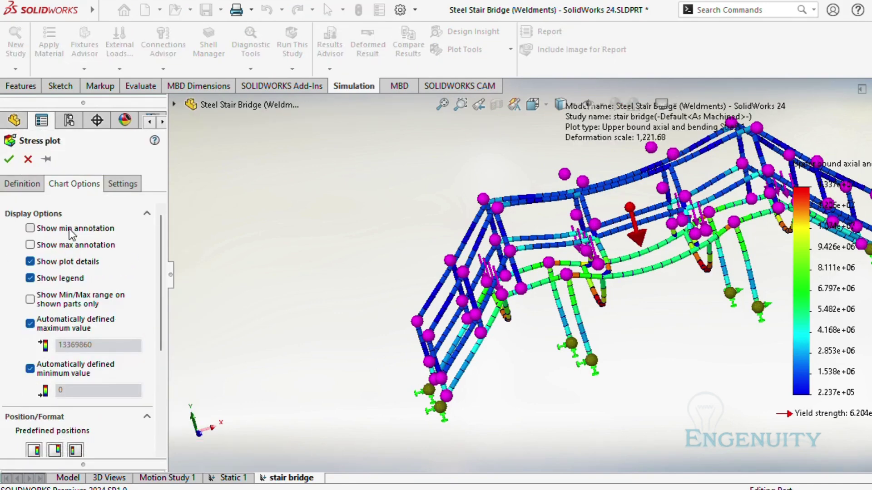
left_click(20, 185)
left_click(56, 246)
left_click(53, 286)
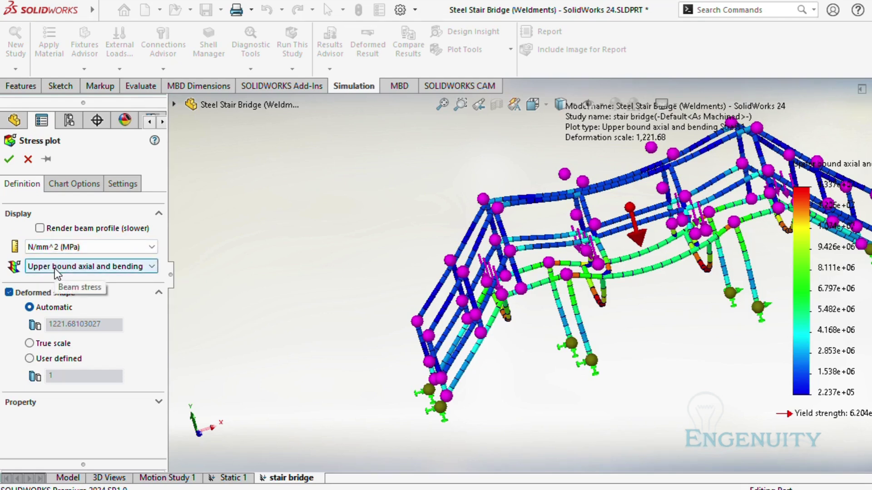
left_click(55, 269)
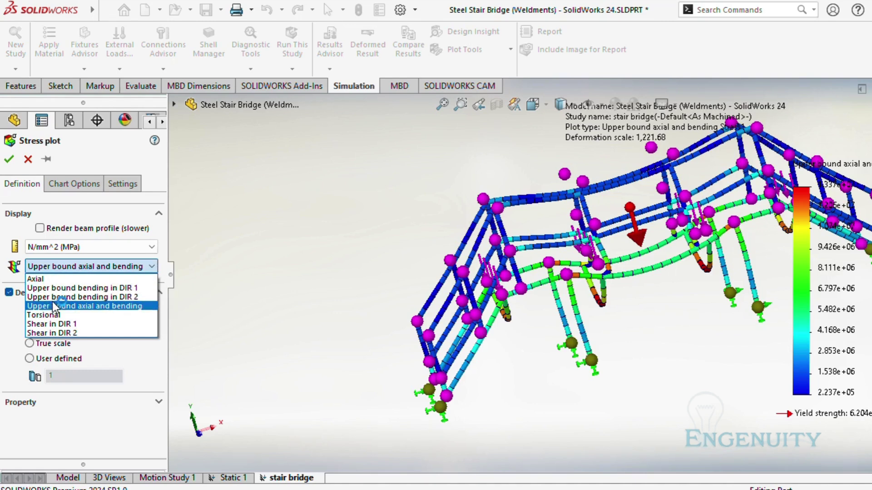
left_click(54, 307)
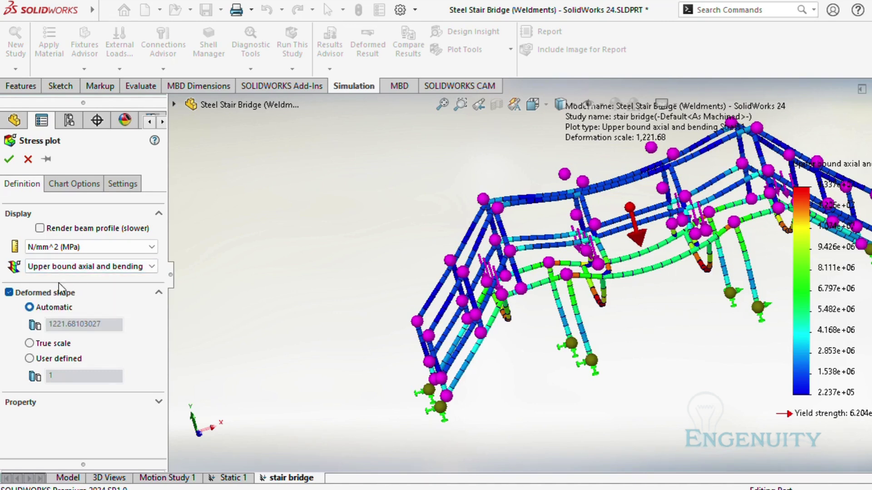
Step: Show the max annotation on the stress plot, use floating number format with 3 decimals, and move the annotation clear of the model
left_click(59, 189)
left_click(33, 246)
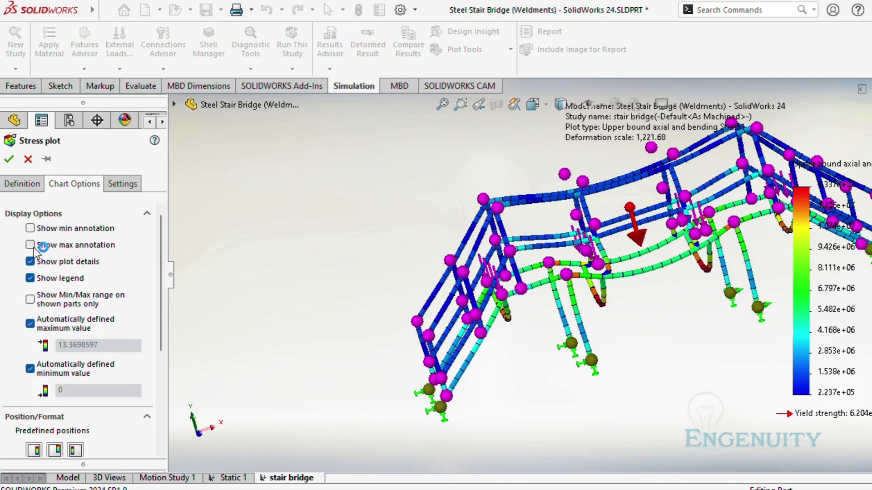
scroll(101, 307, "down", 3)
left_click(53, 369)
left_click(82, 367)
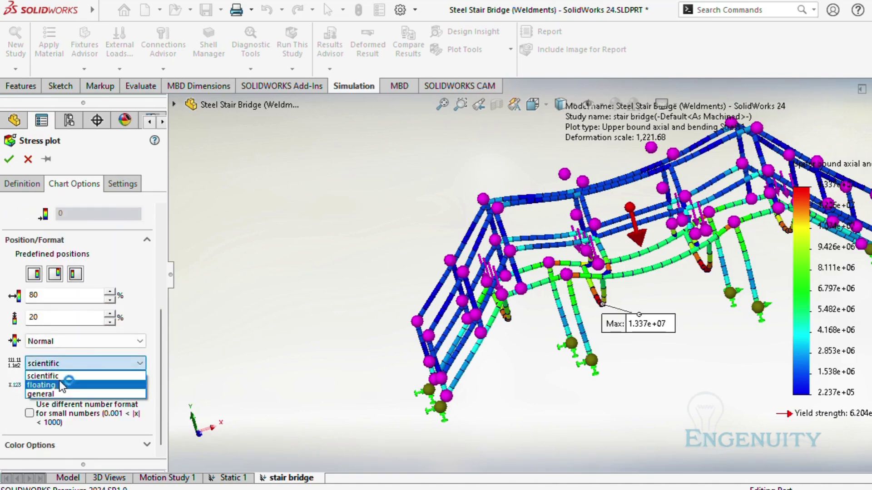
left_click(54, 385)
double_click(28, 418)
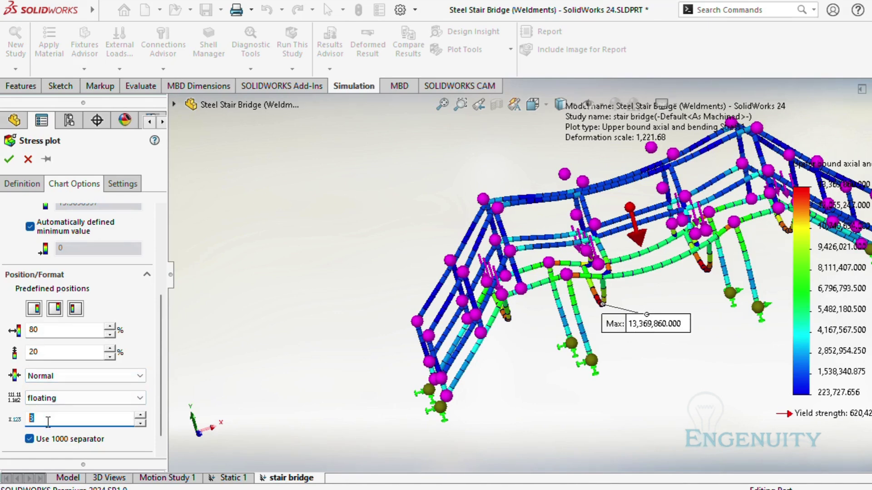
left_click(10, 160)
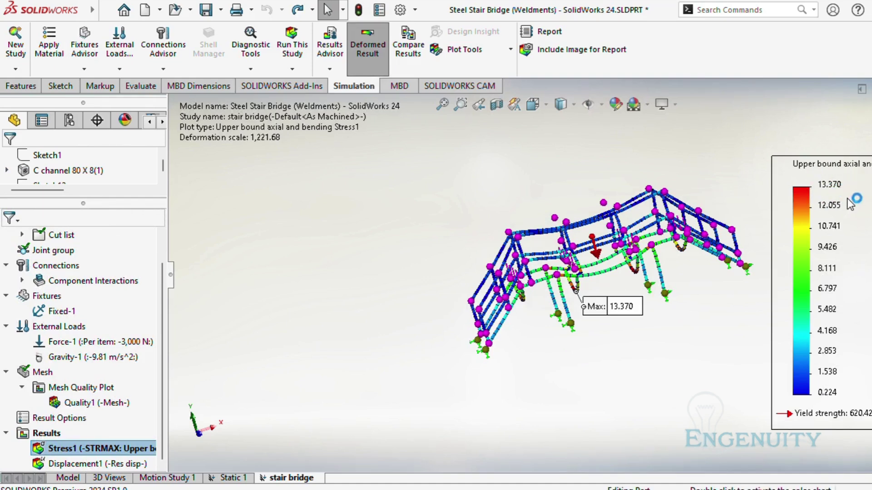
left_click_drag(622, 311, 651, 355)
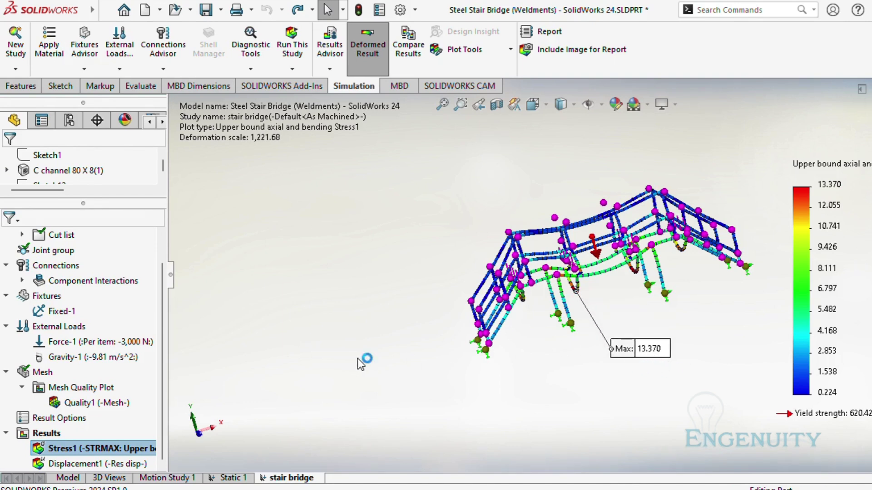
Step: Display the resultant displacement plot and set its legend number format to floating
double_click(122, 464)
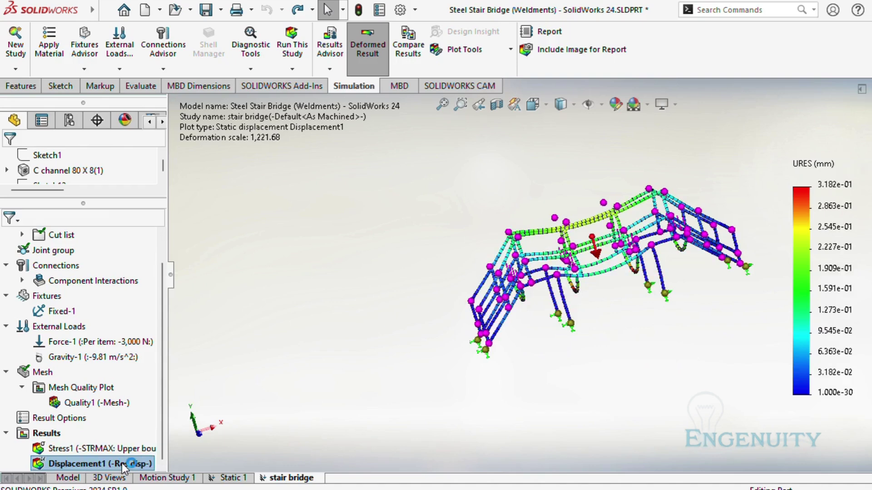
right_click(121, 462)
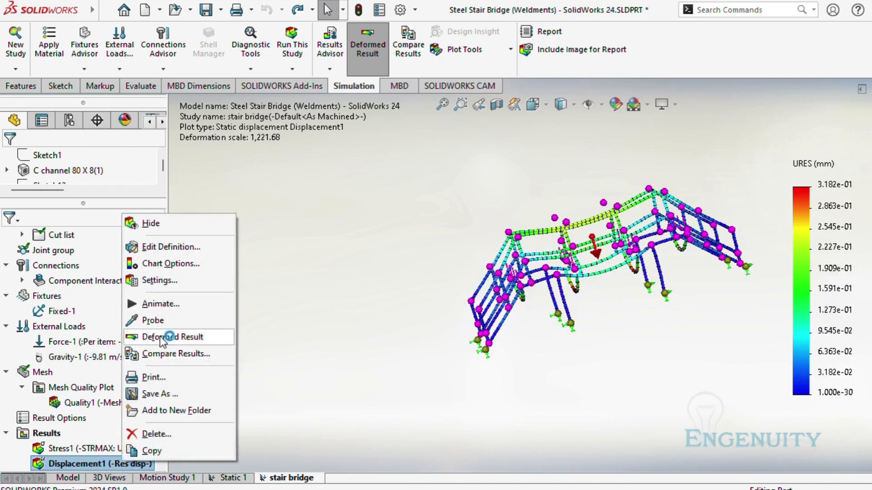
left_click(177, 269)
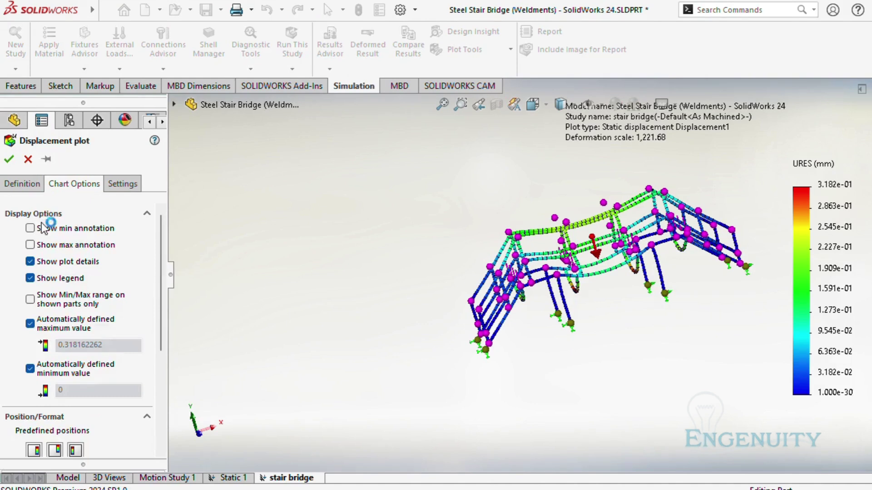
scroll(56, 243, "down", 3)
left_click(71, 406)
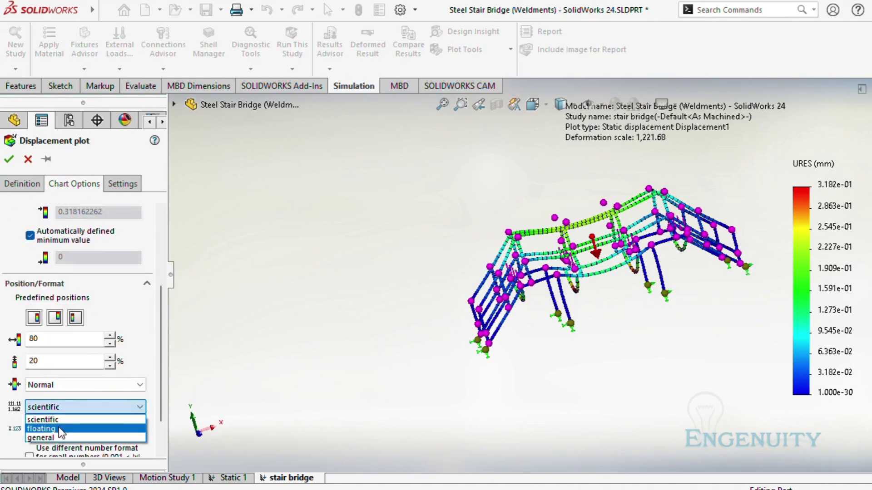
left_click(59, 427)
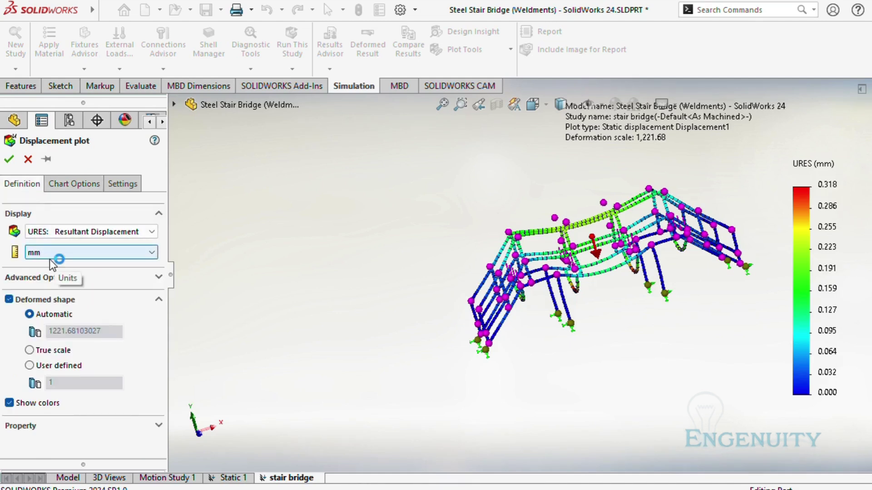
left_click(9, 159)
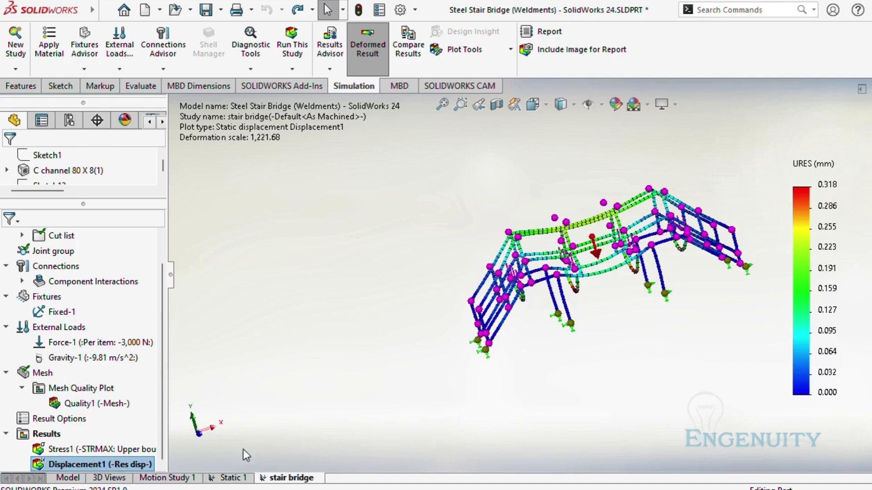
Step: Switch to the case study PDF in Edge, highlight the node number 400 condition in the third question, and return to SOLIDWORKS
left_click(391, 467)
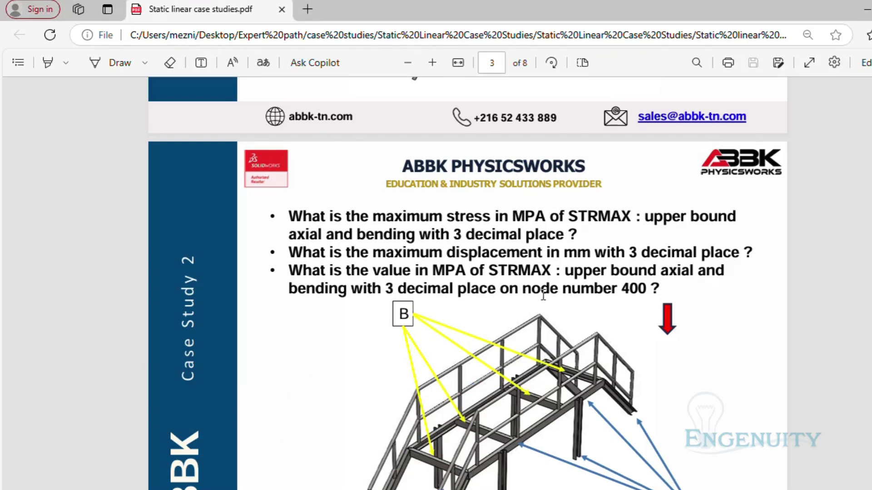
left_click_drag(511, 293, 653, 309)
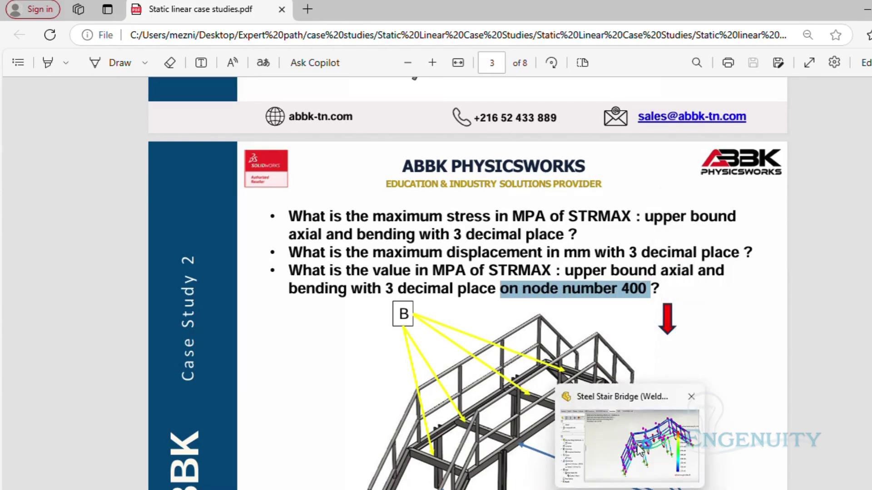
left_click(636, 445)
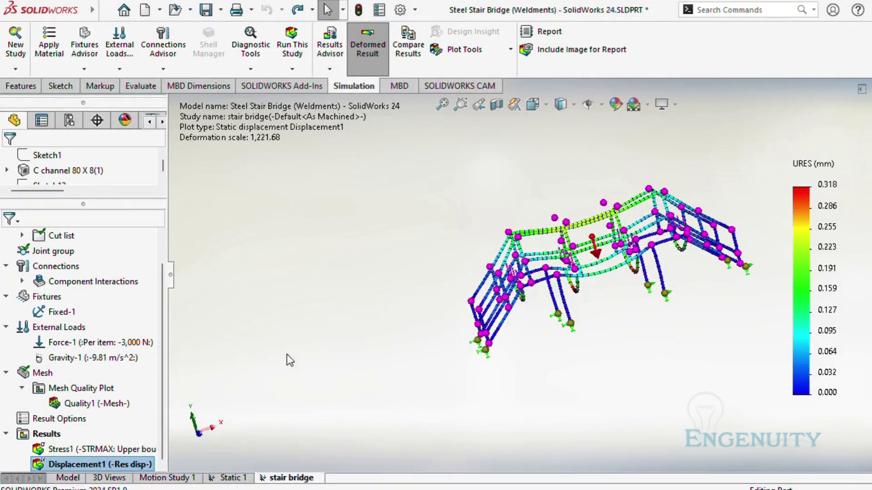
Step: Display the stress plot again, probe it at element number 400, and move the probe callout below the model
left_click(103, 447)
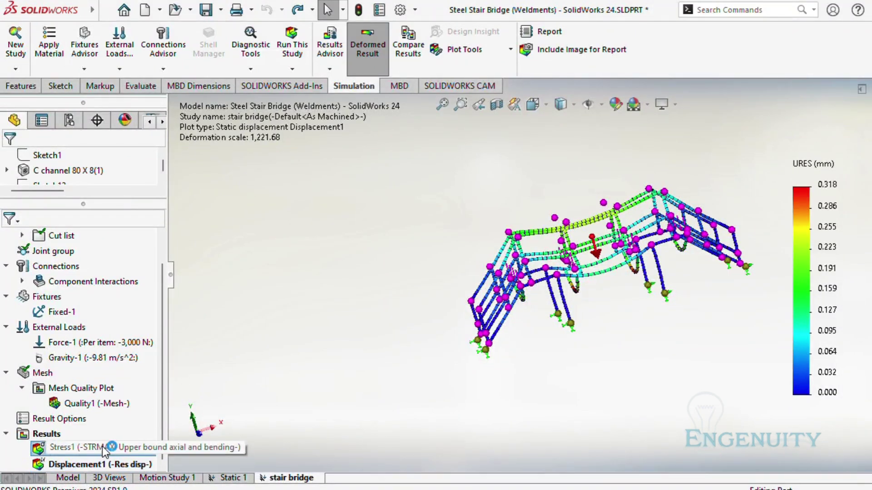
double_click(102, 447)
right_click(102, 447)
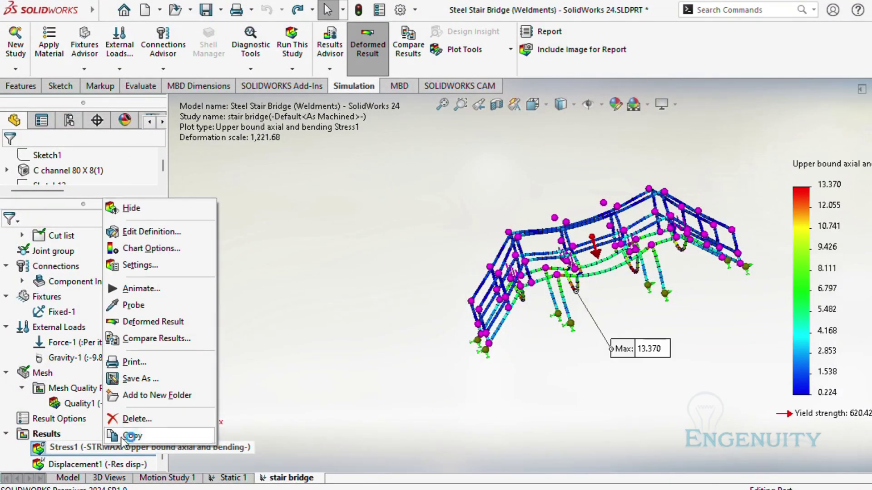
left_click(126, 310)
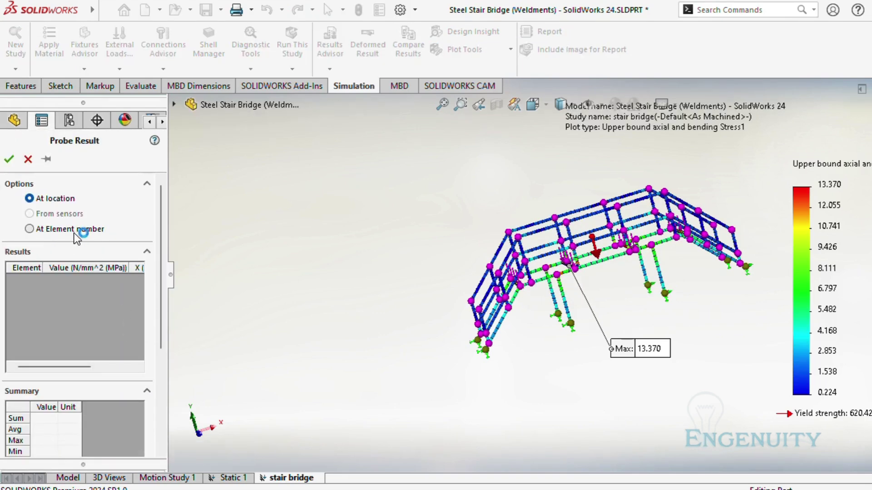
left_click(31, 228)
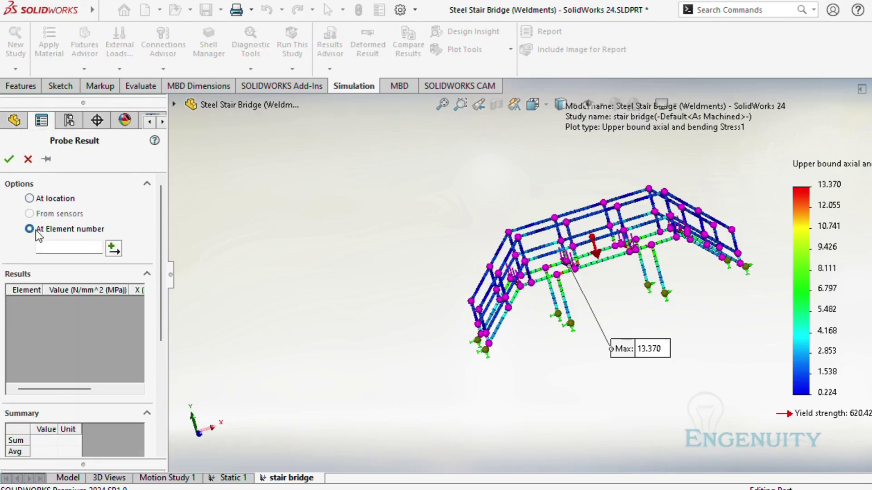
left_click(53, 245)
type("400")
left_click(113, 248)
mouse_move(575, 352)
left_mouse_down()
mouse_move(568, 376)
mouse_move(456, 413)
left_mouse_up()
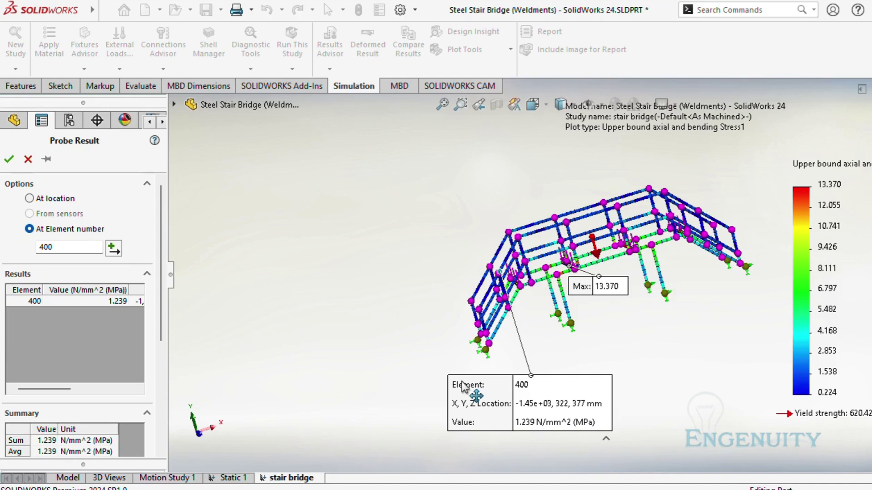
Step: Open the program options
left_click(401, 14)
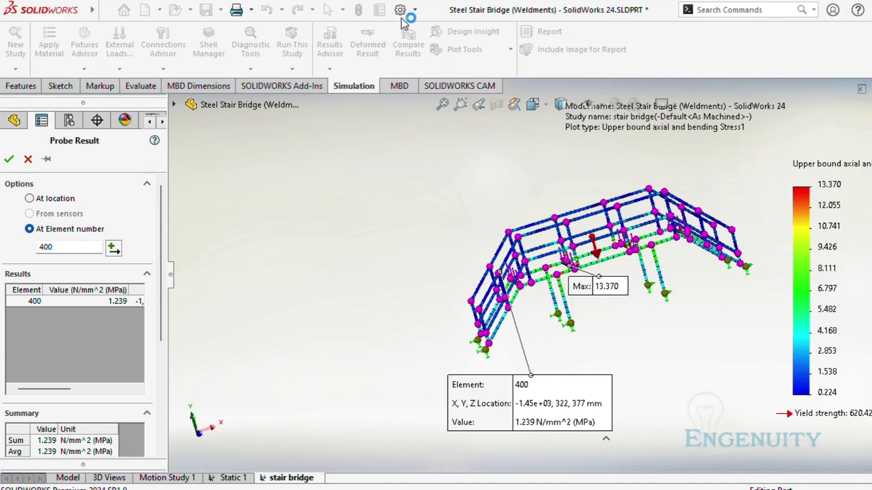